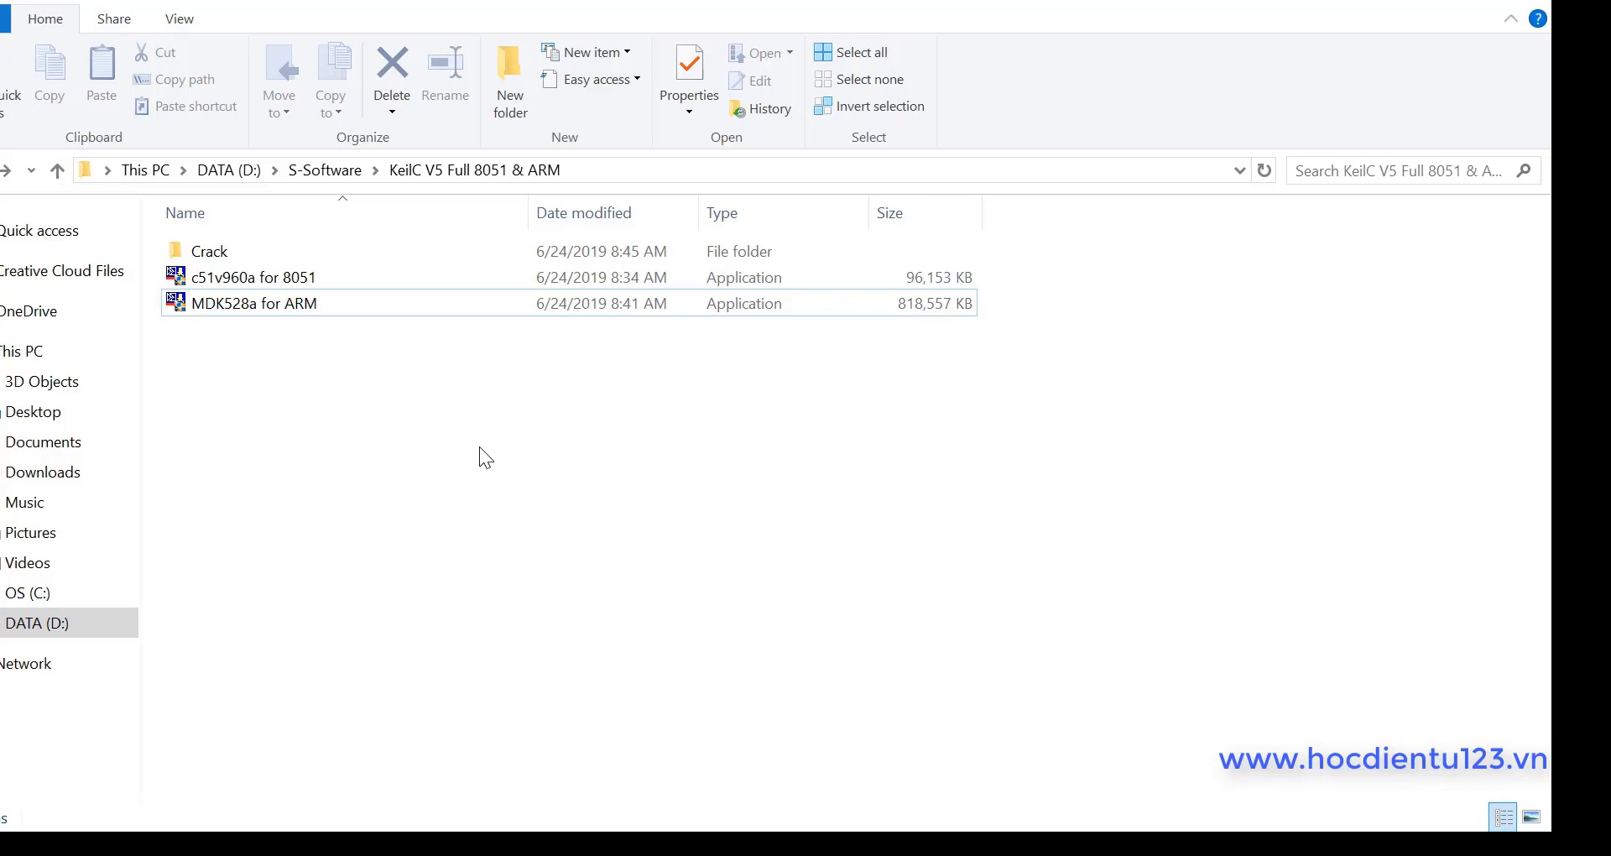
Step: Run the c51v960a for 8051 installer from the KeilC V5 Full 8051 & ARM folder
left_click(224, 247)
left_click(299, 279)
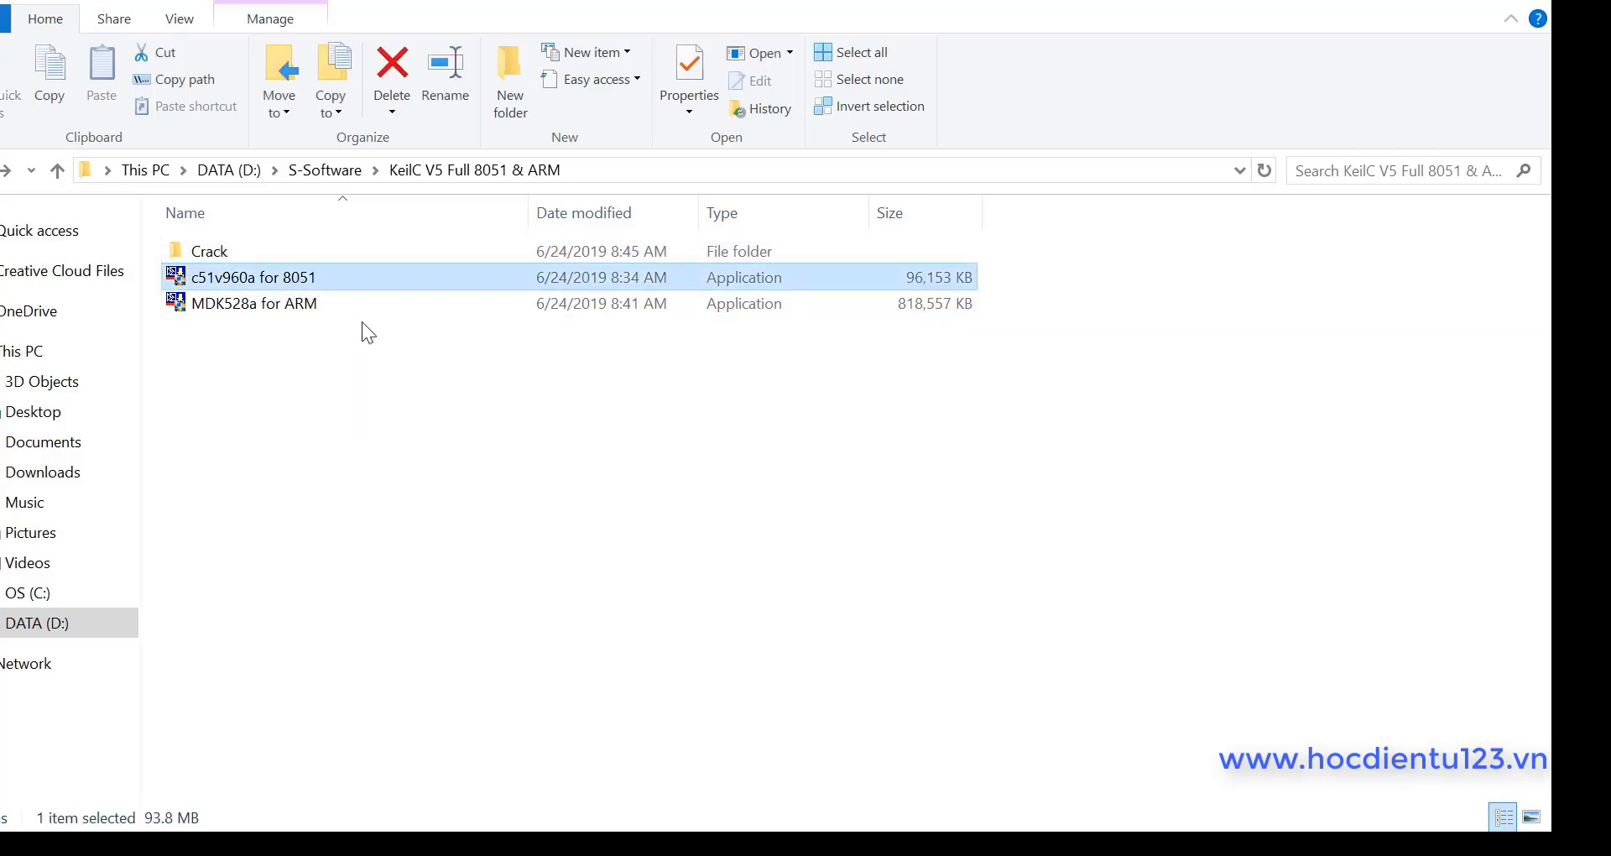
left_click(307, 306)
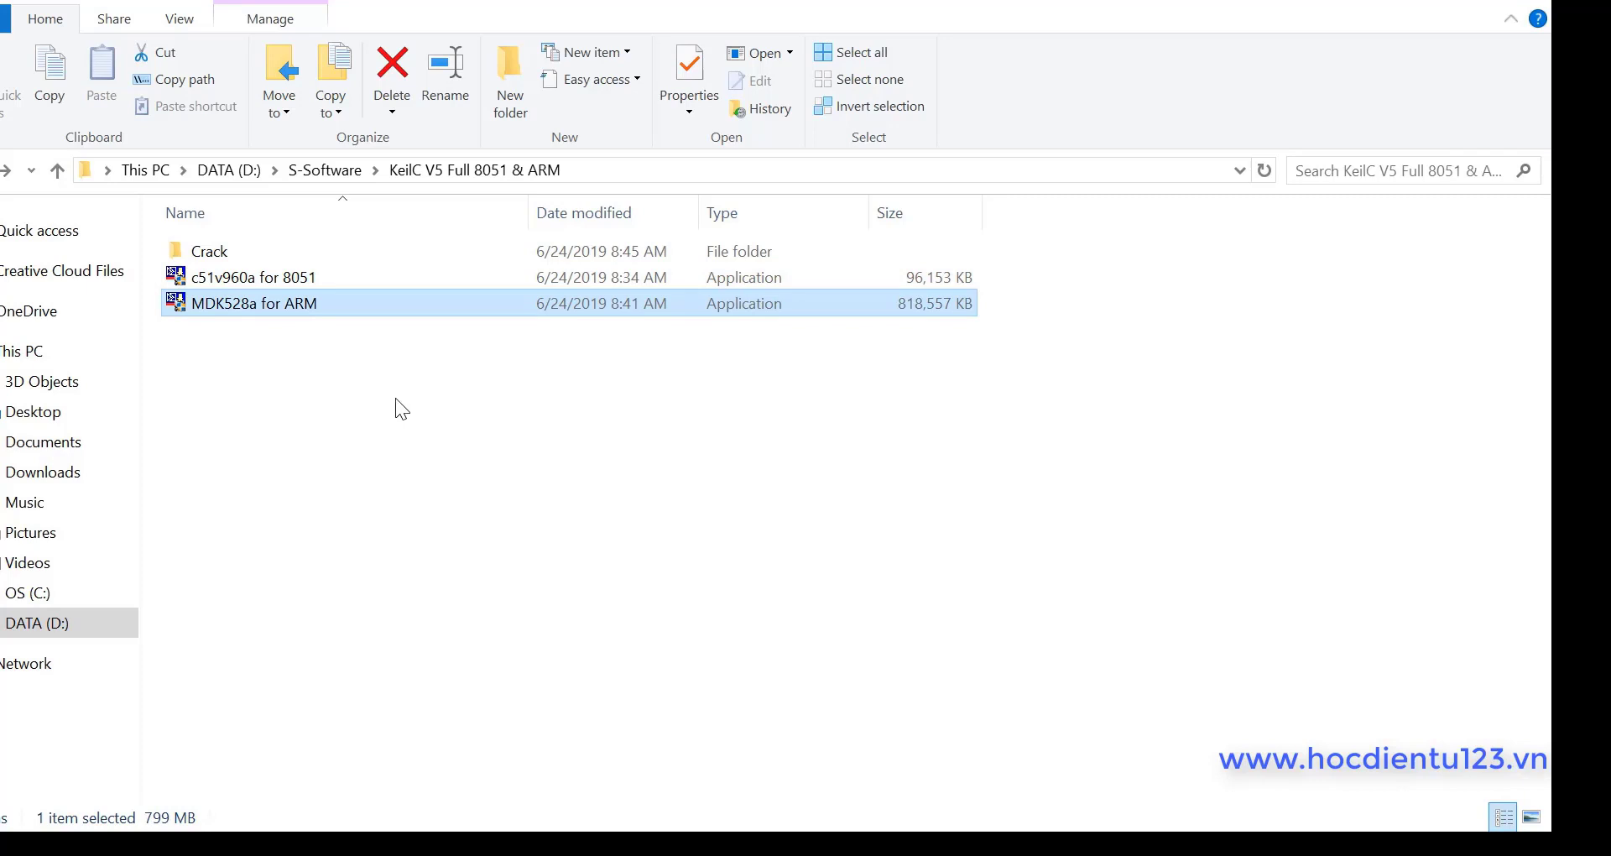
key("Up")
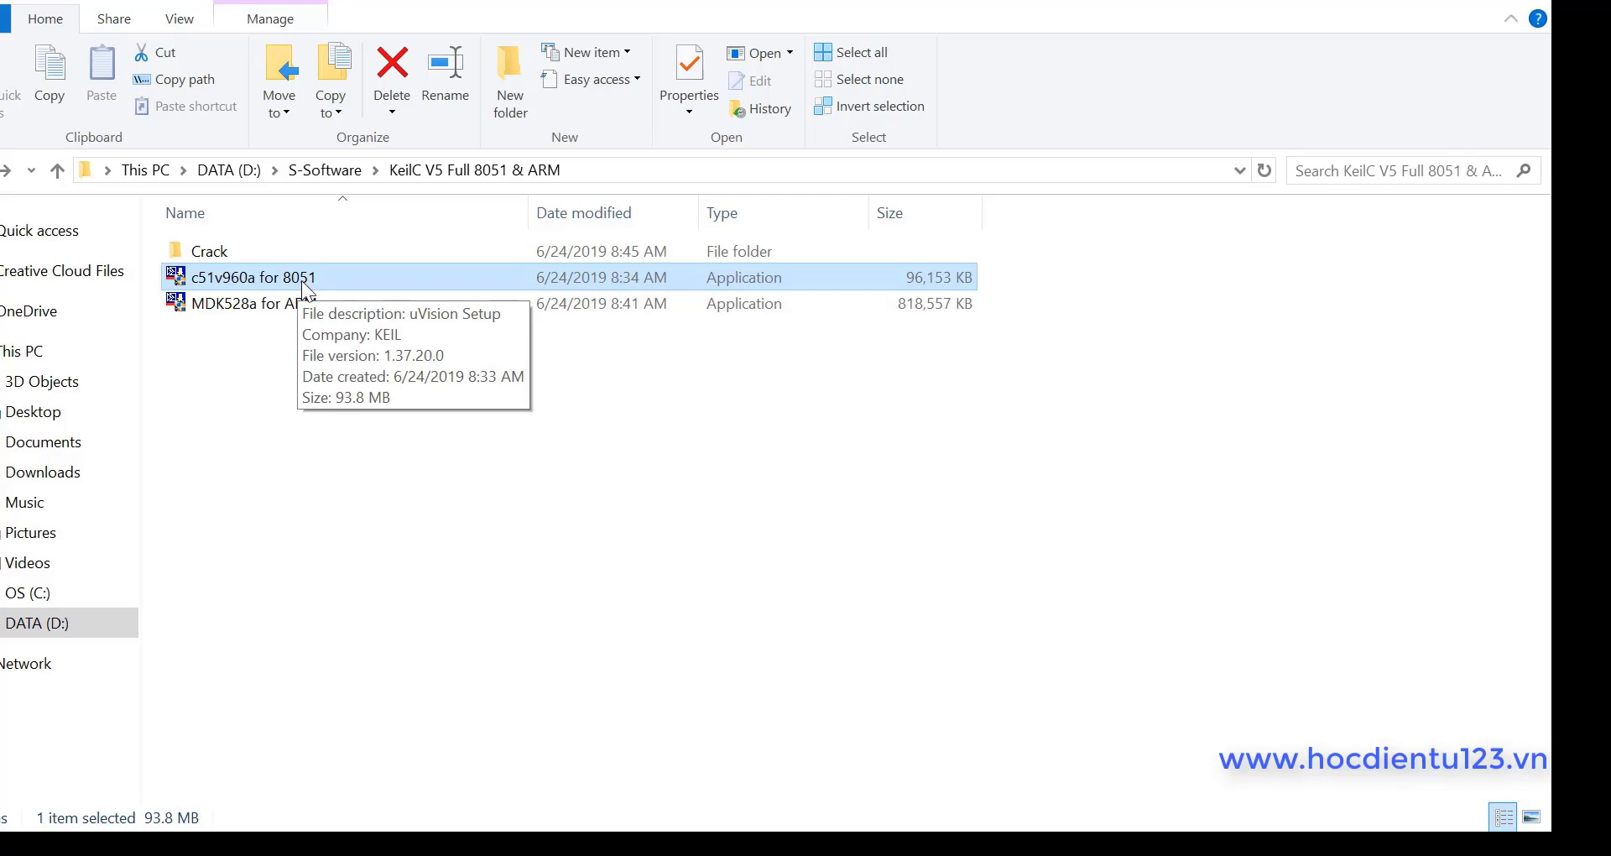
left_click(280, 340)
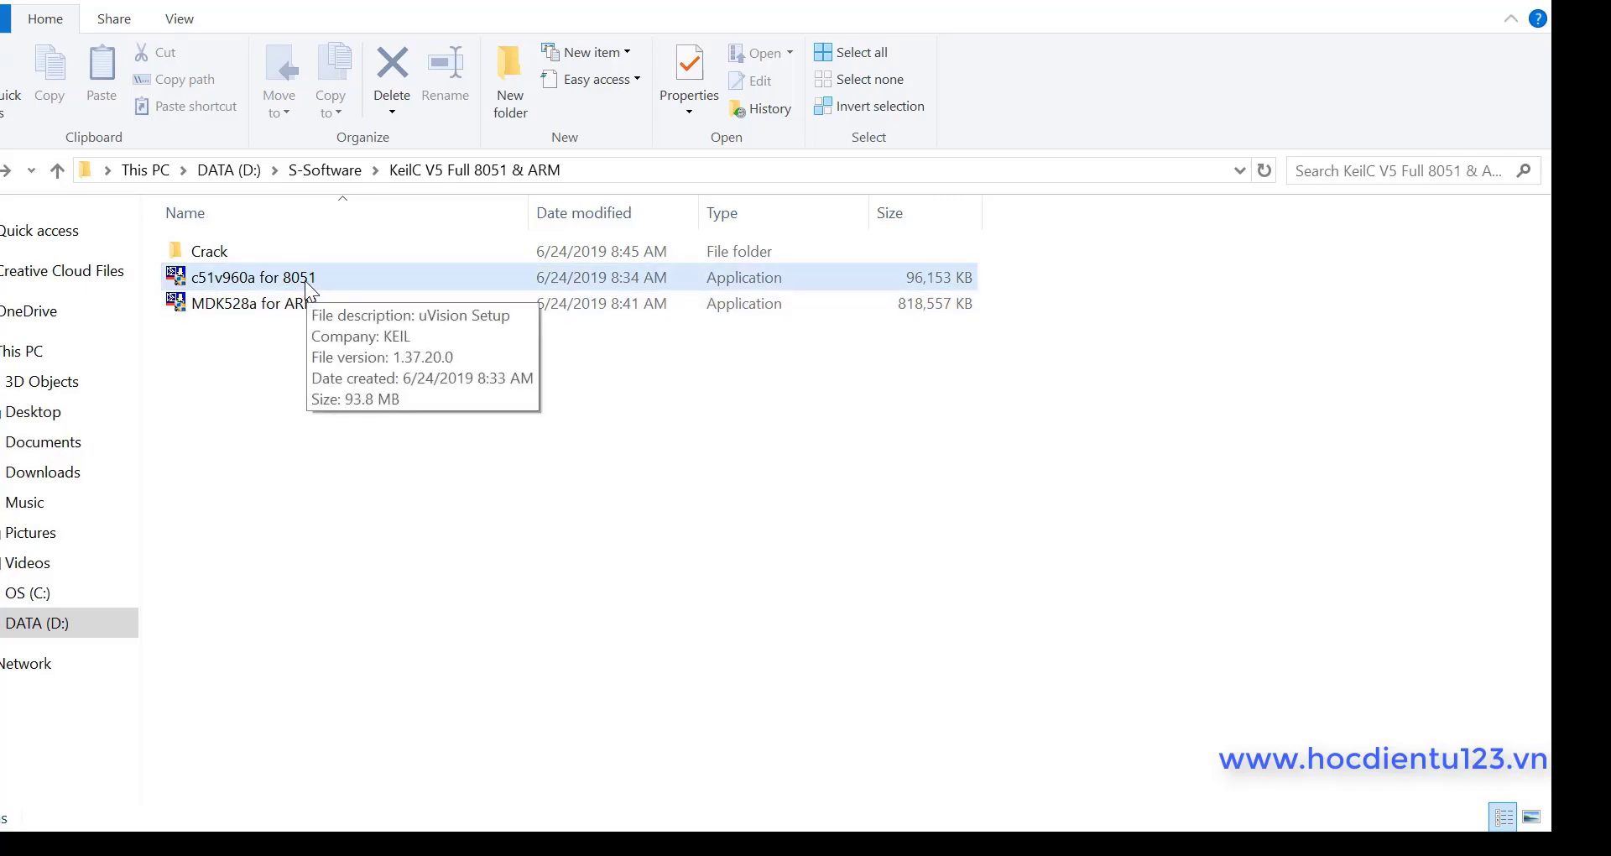
double_click(280, 278)
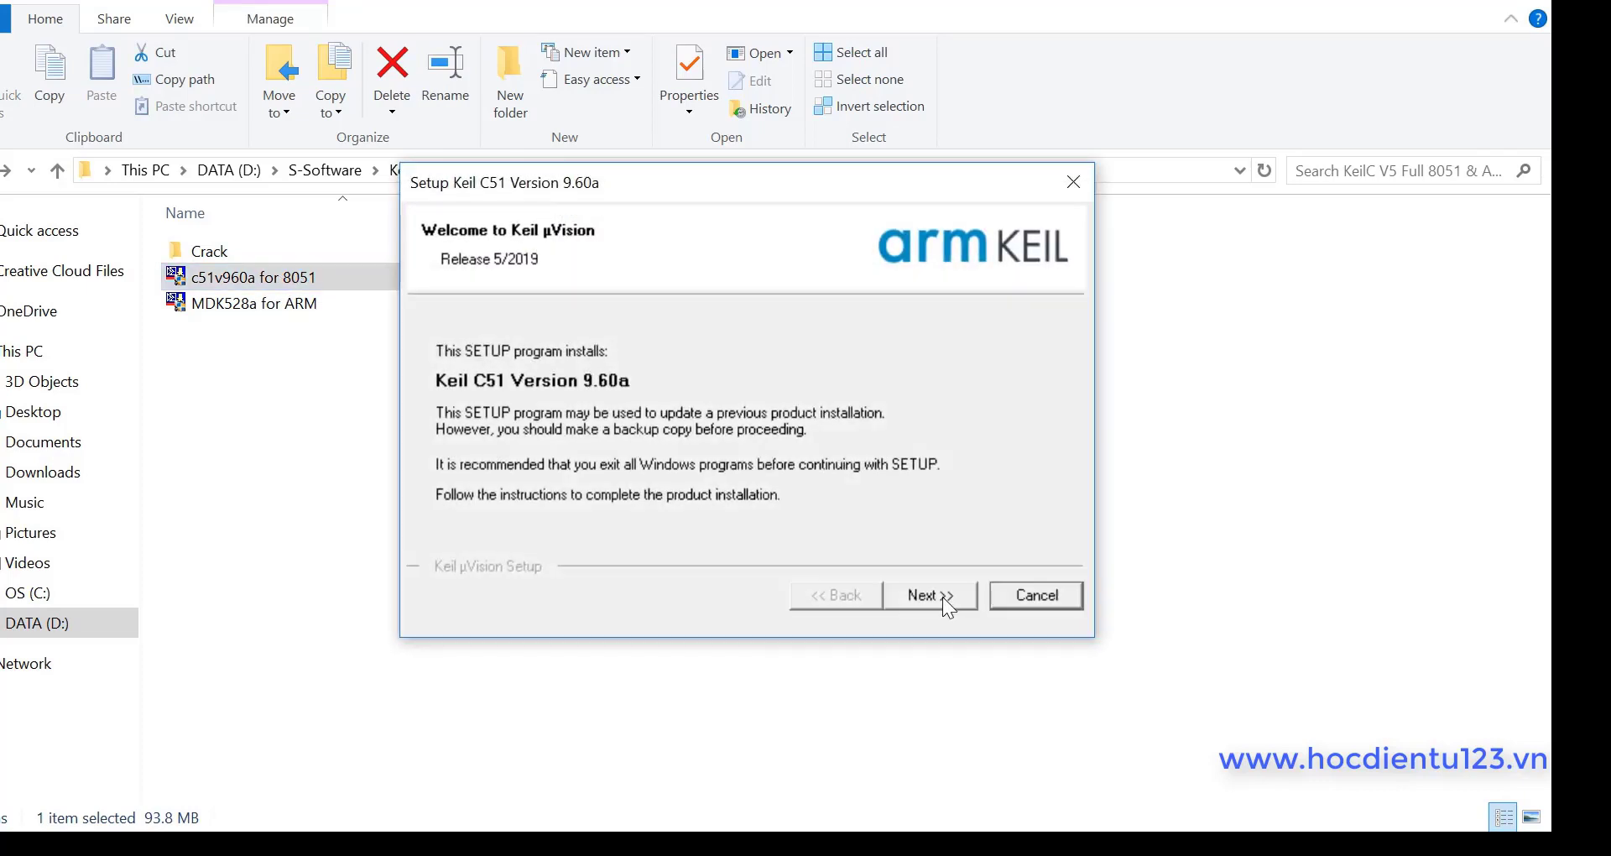
Step: Accept the C51 licence agreement and keep C:\Keil_v5 as the destination folder
left_click(940, 597)
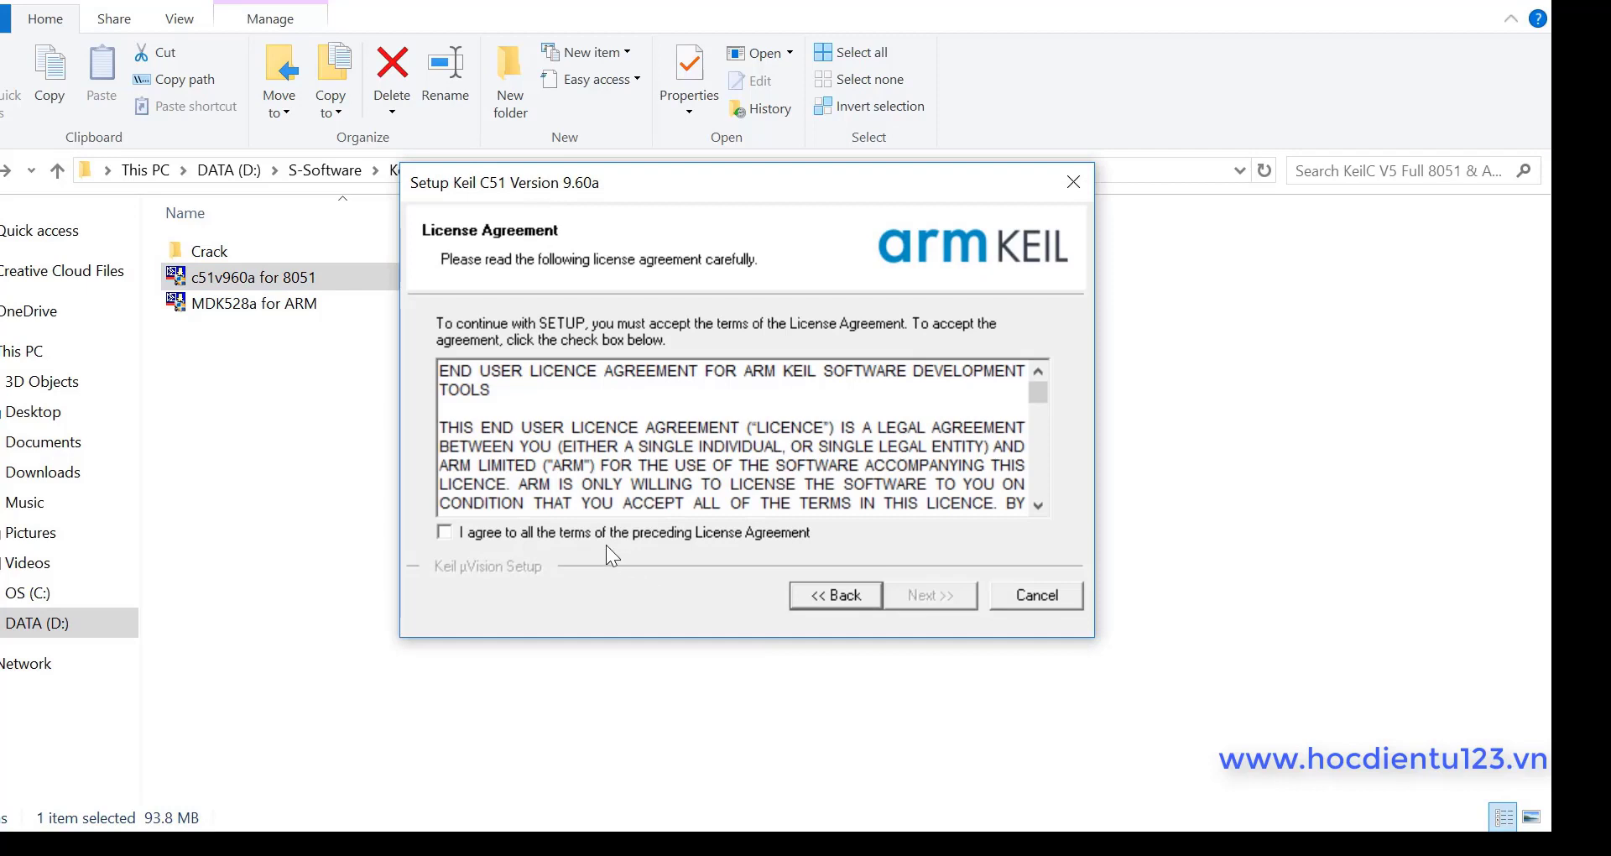
left_click(444, 532)
left_click(932, 596)
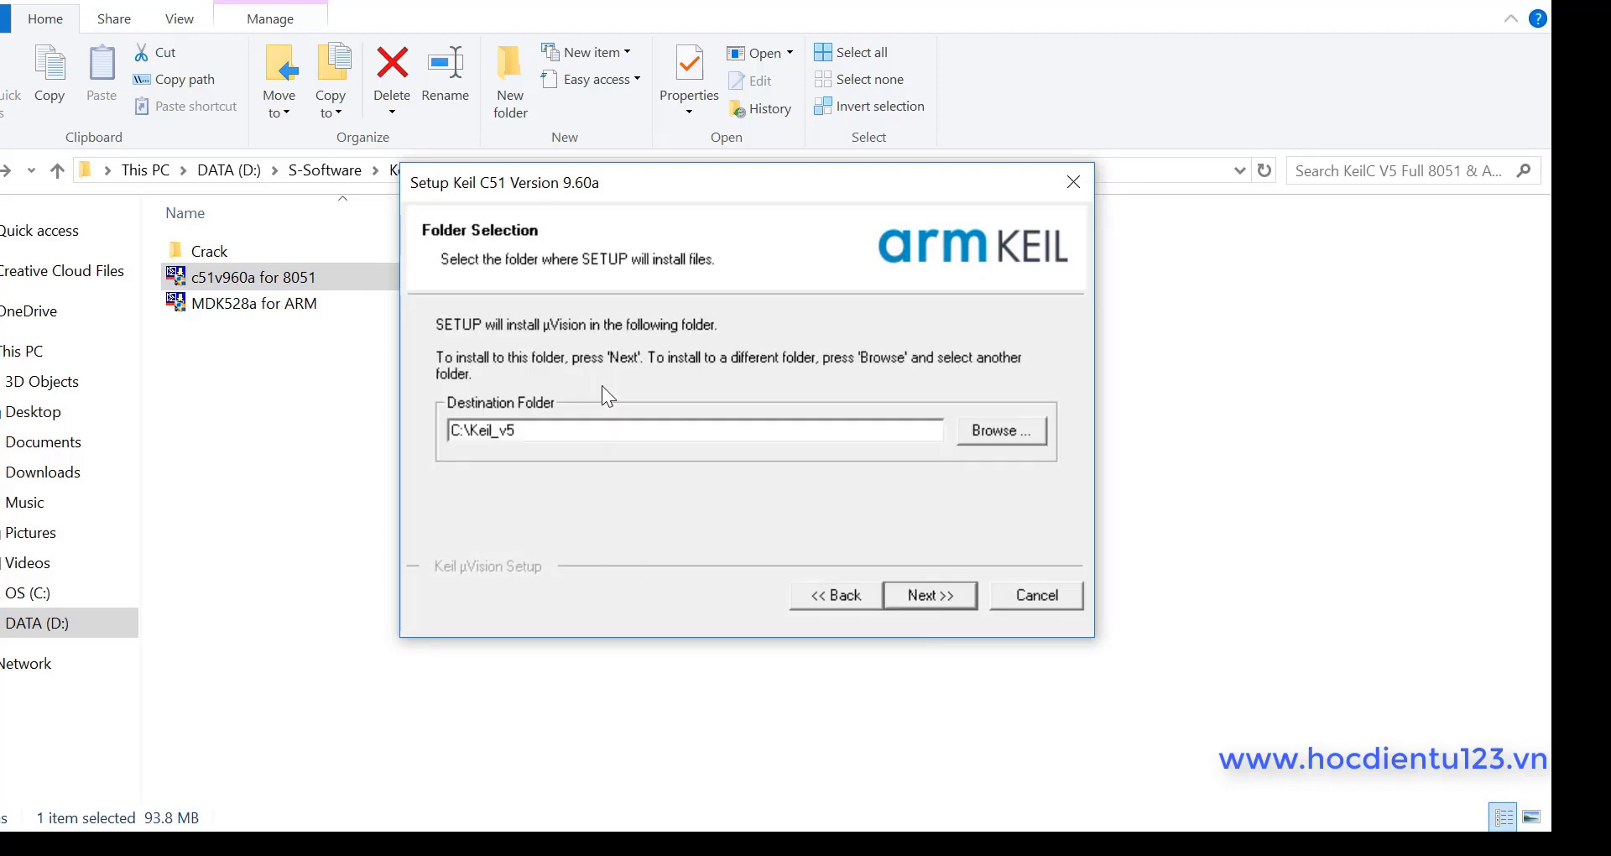
left_click_drag(520, 432, 434, 430)
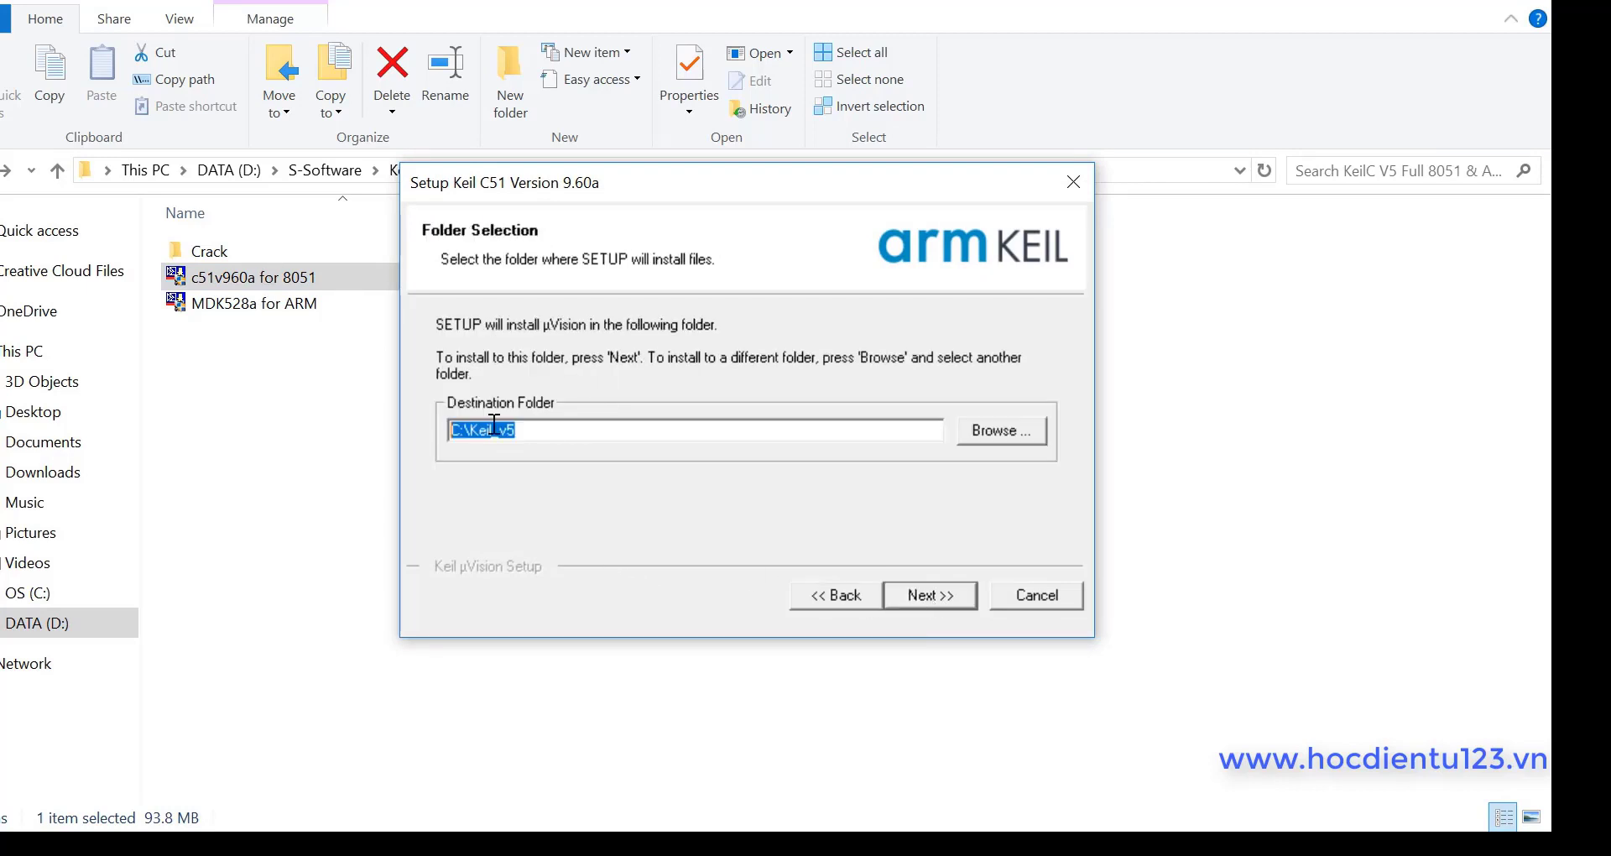
left_click(613, 426)
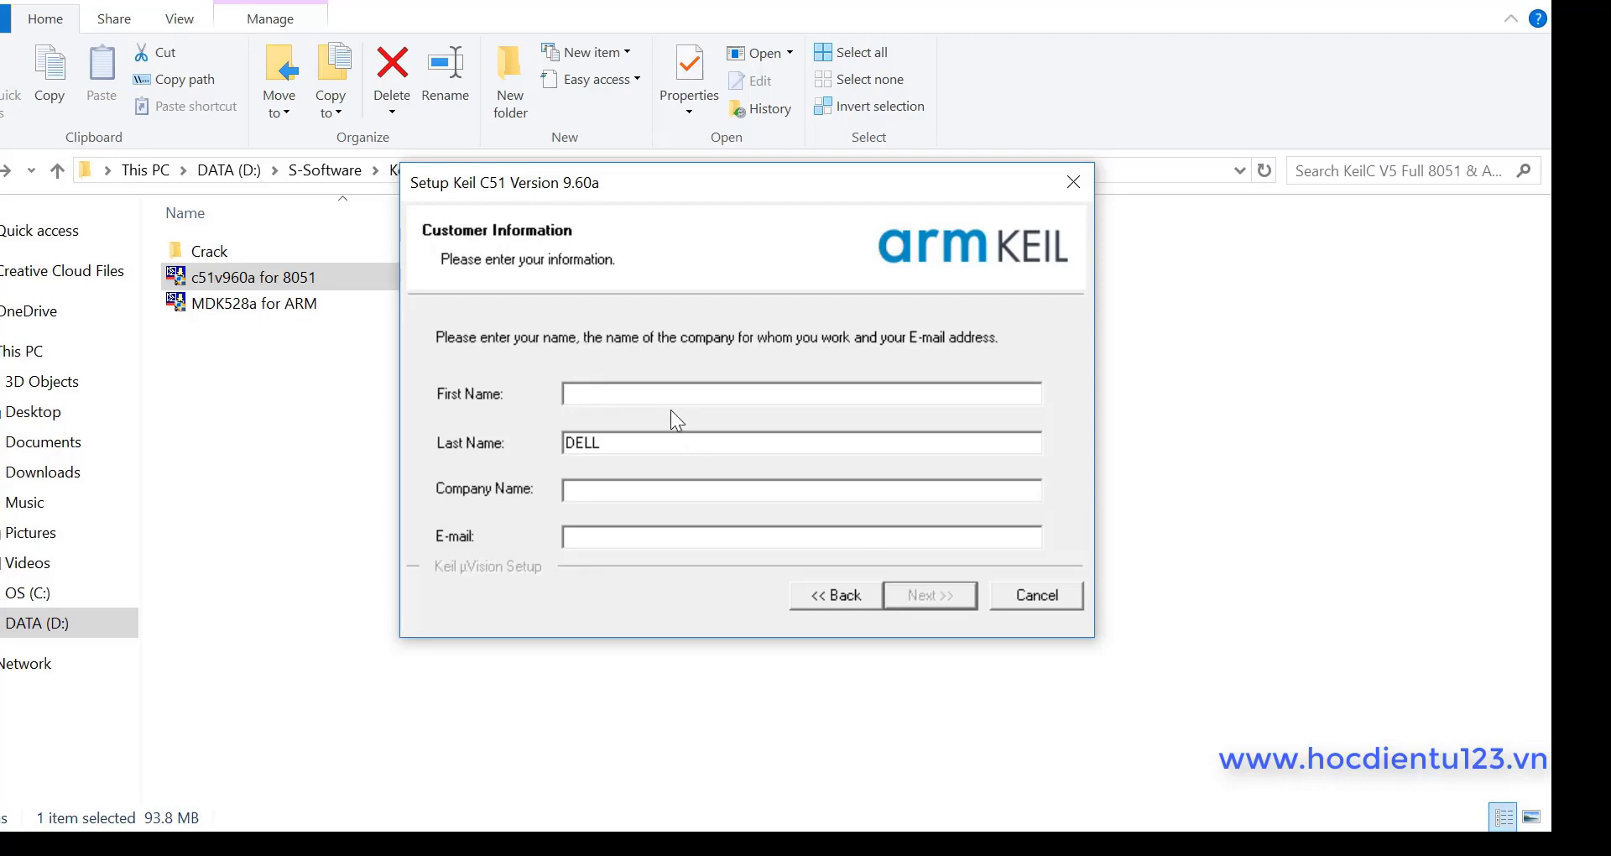
Step: Enter the first name, company name and e-mail address, then start the C51 installation
type("ad")
left_click(636, 501)
type("ad")
key("Tab")
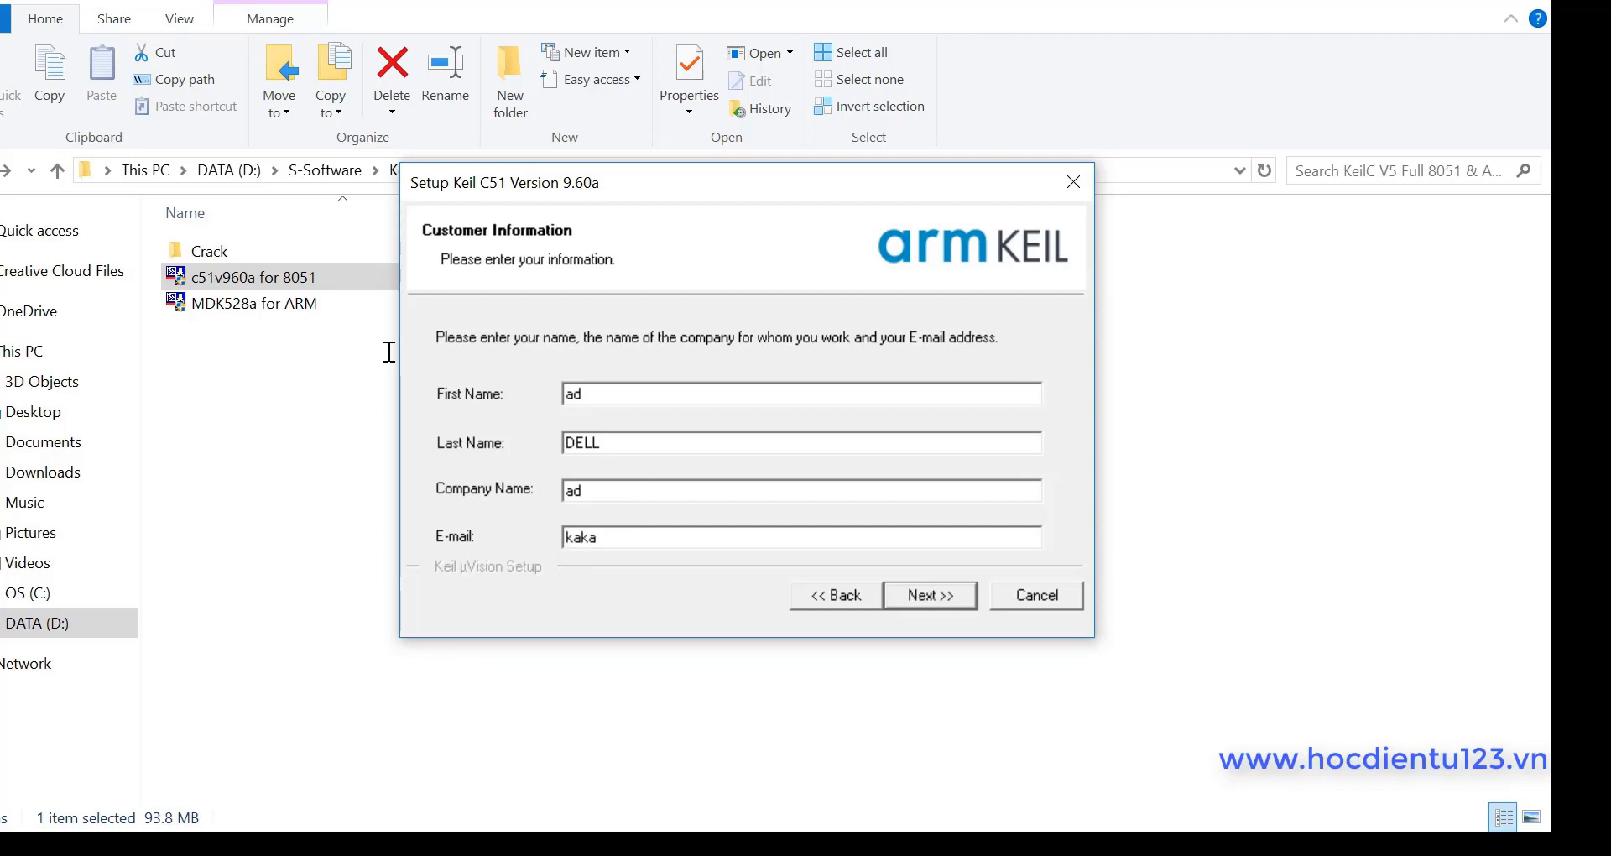
left_click_drag(705, 539, 512, 524)
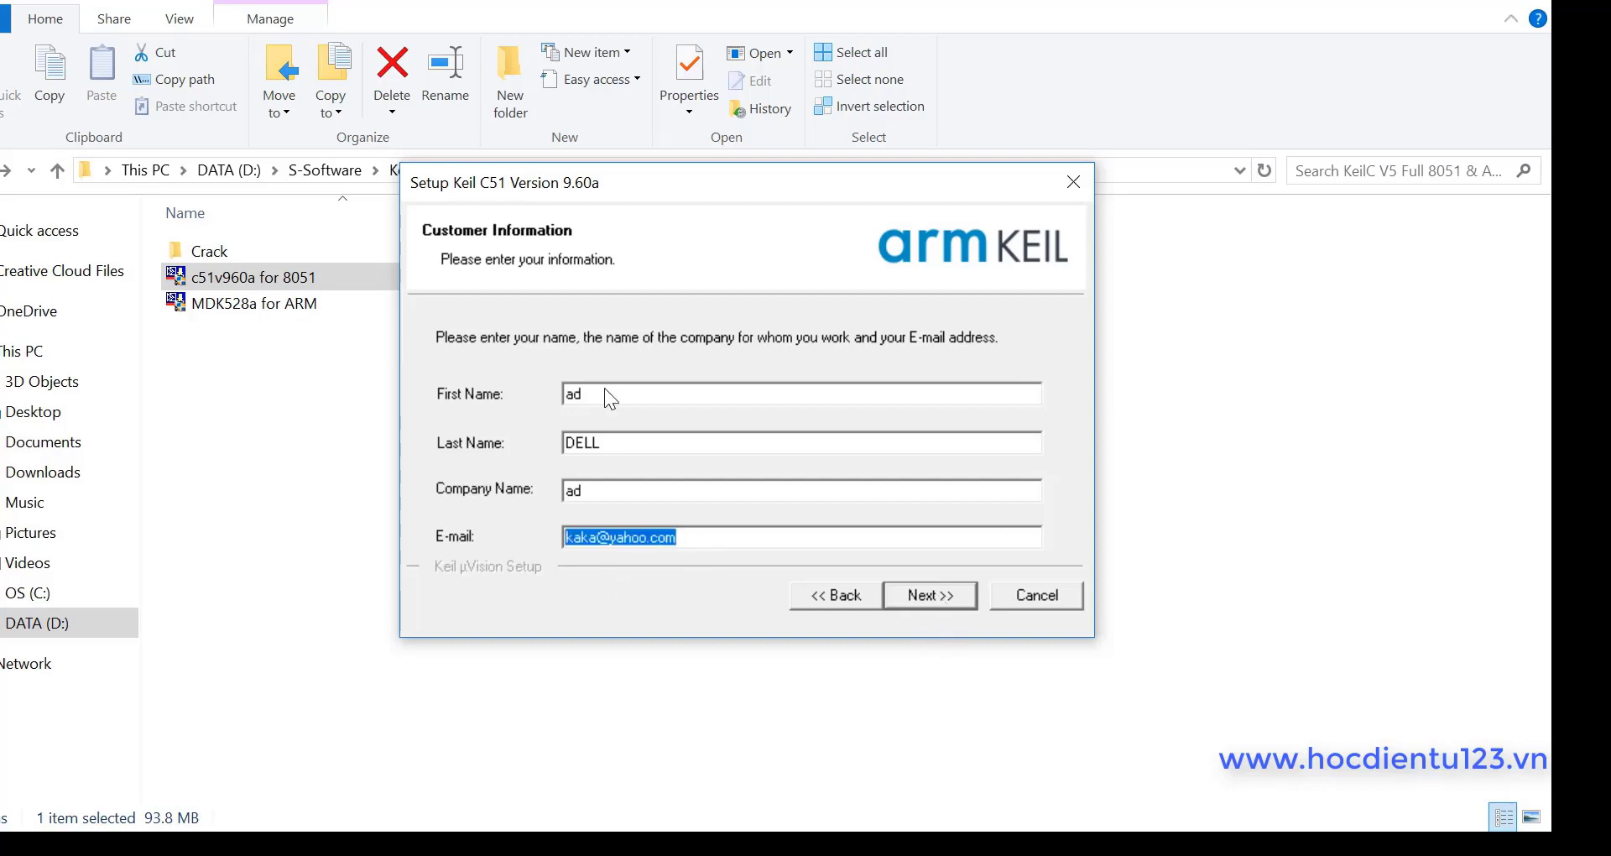
key("Return")
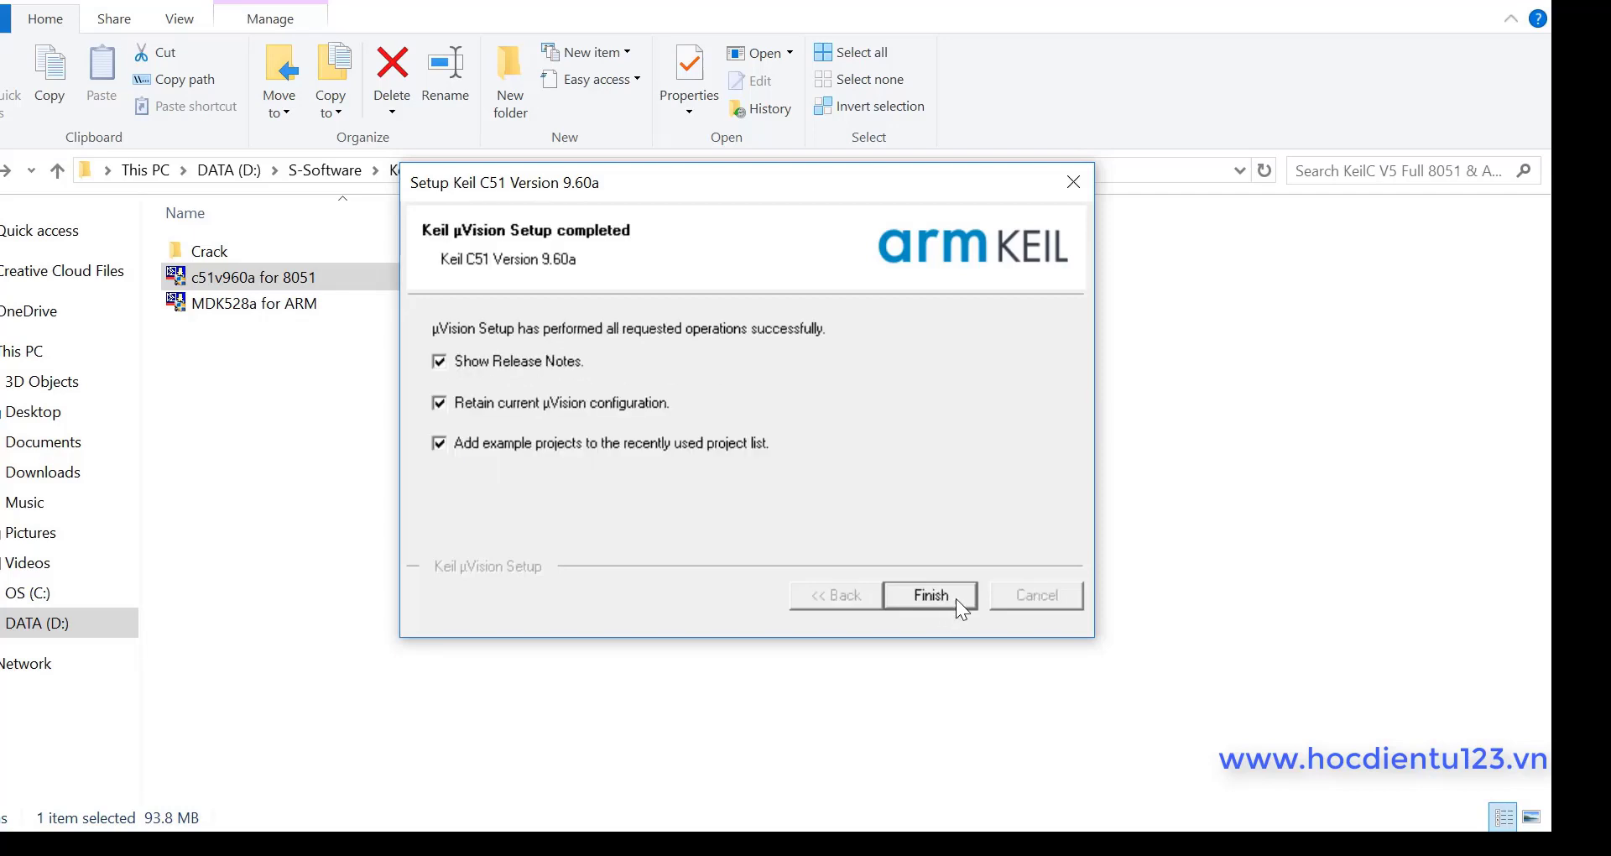
Step: Finish the C51 setup and close the Release_Notes.htm page in Edge
left_click(954, 593)
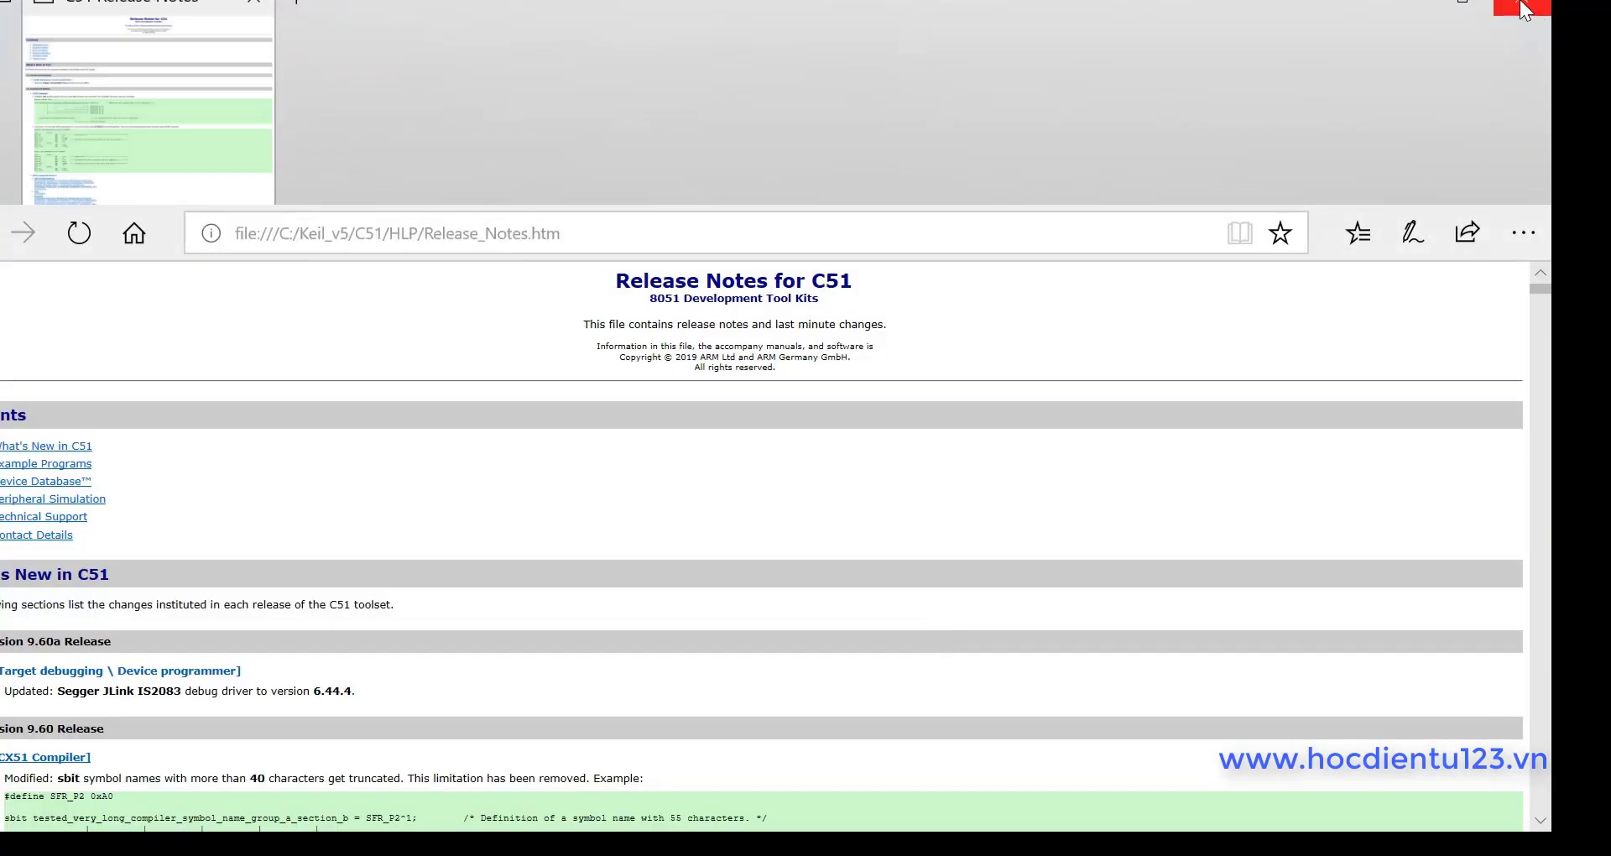
left_click(1524, 8)
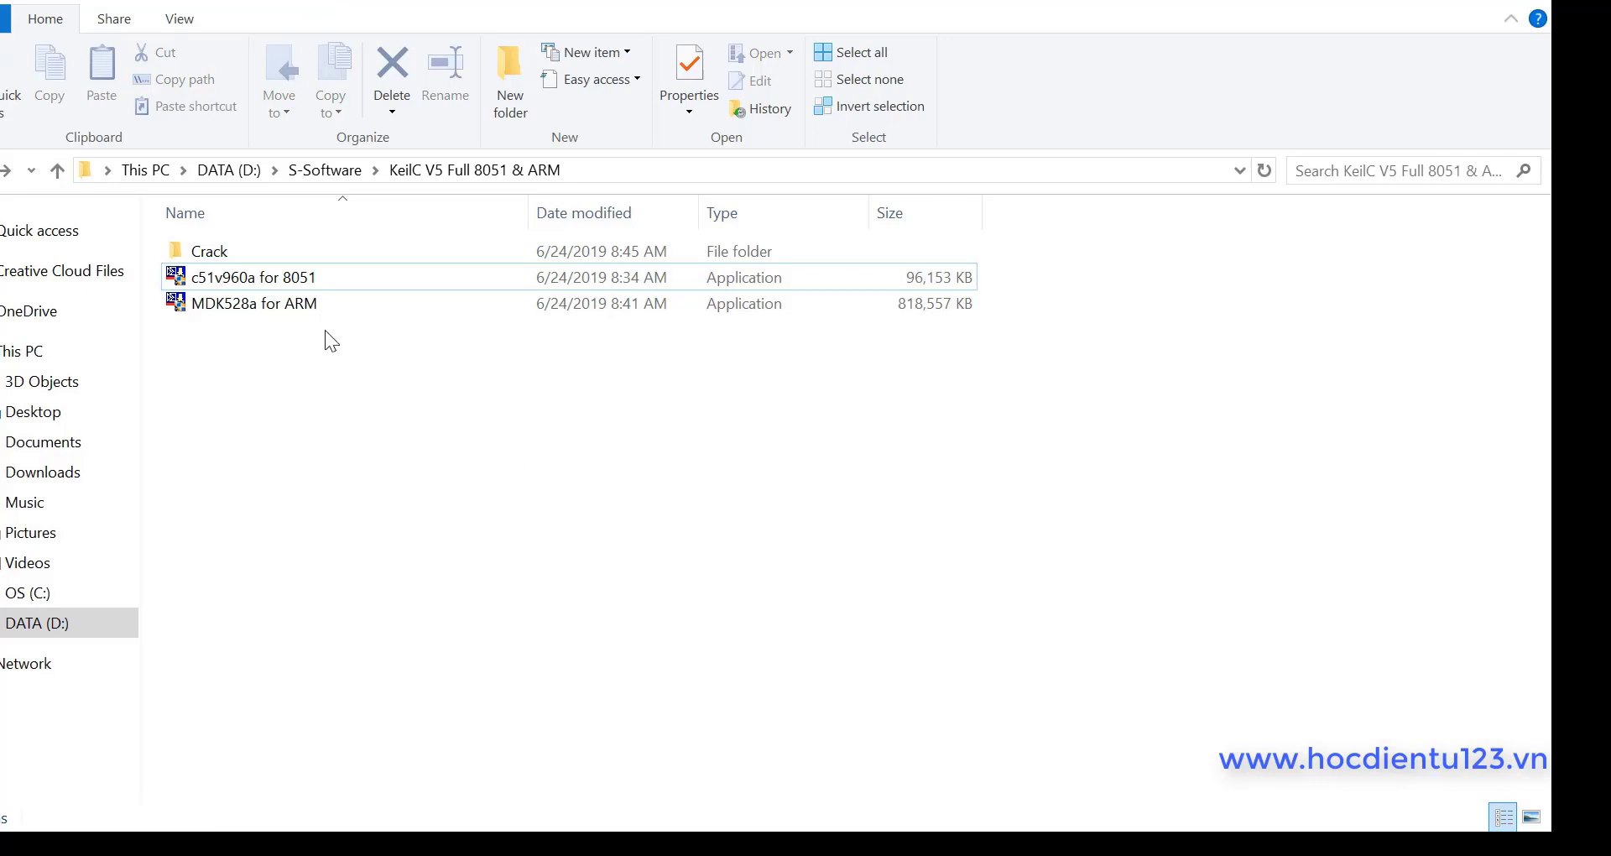
Step: Run the MDK528a for ARM installer and accept its licence agreement
left_click(294, 303)
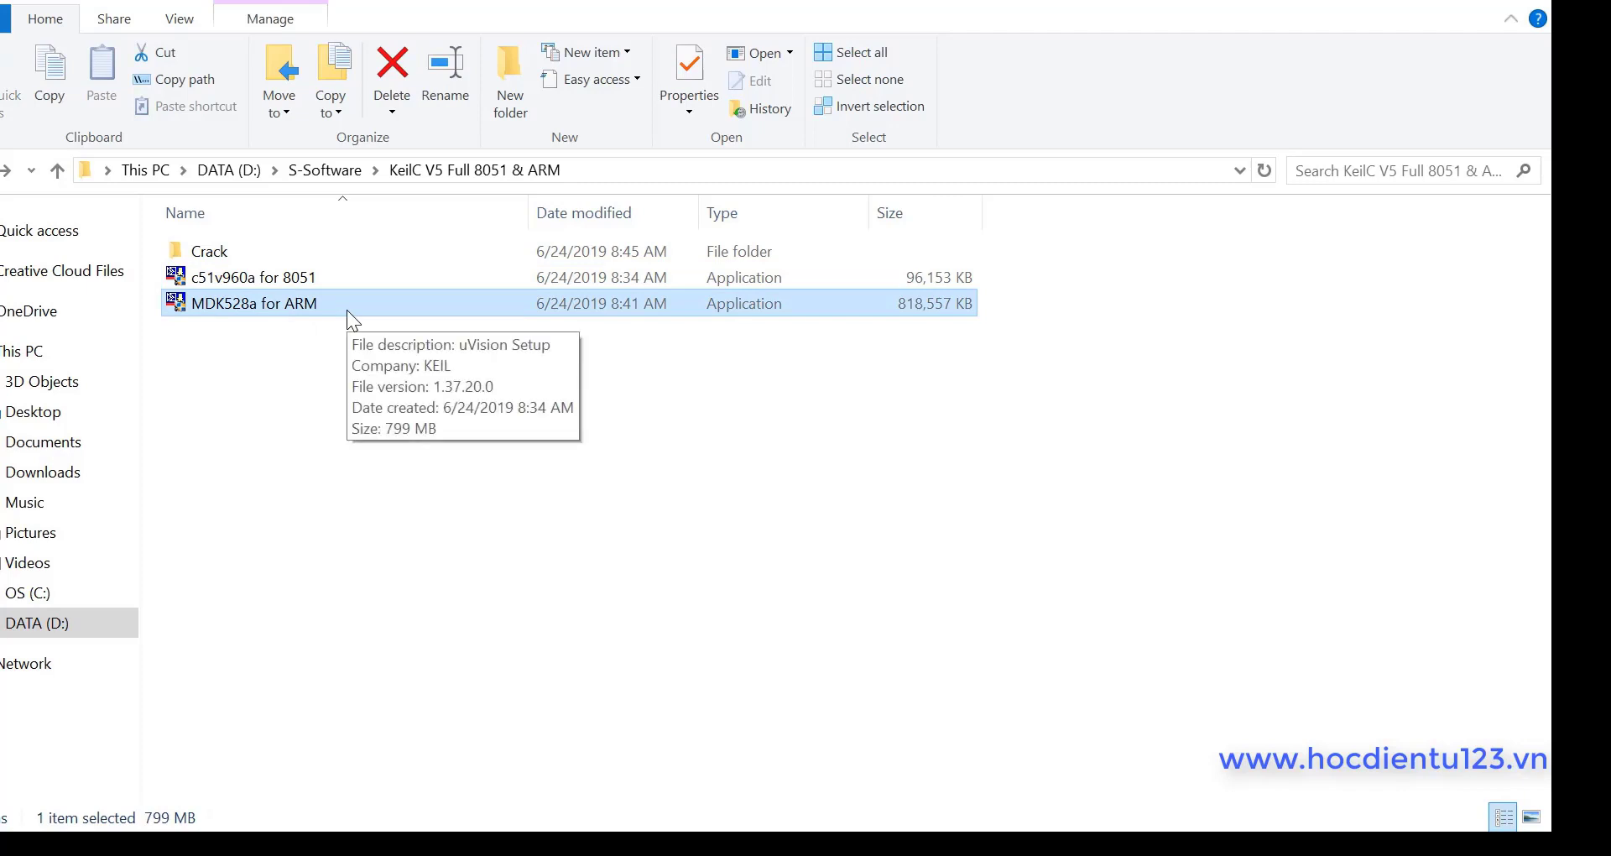
double_click(292, 302)
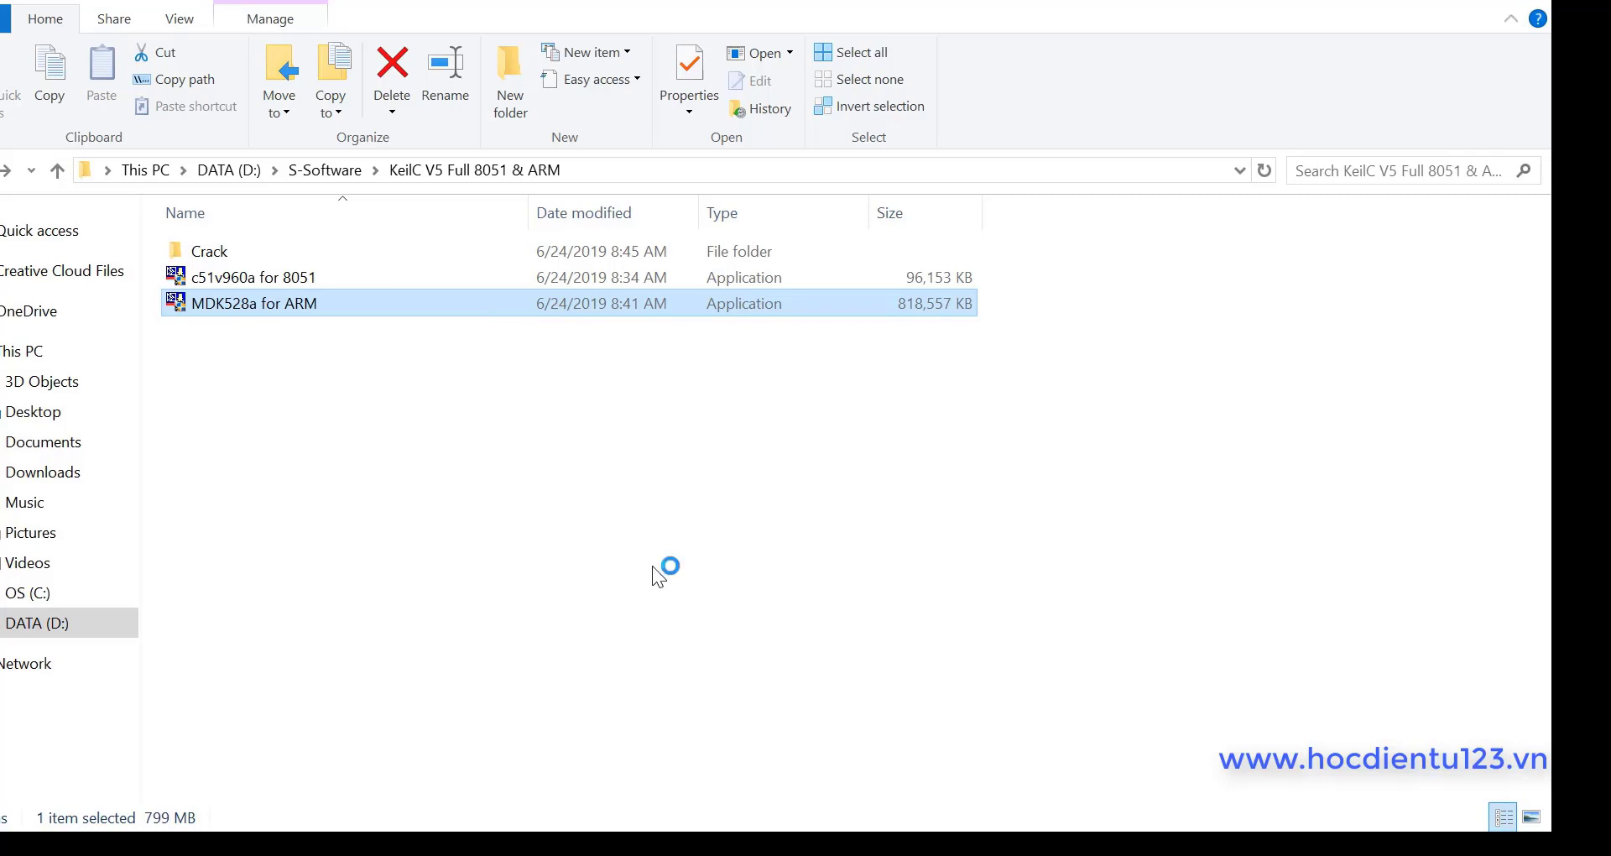
left_click(931, 593)
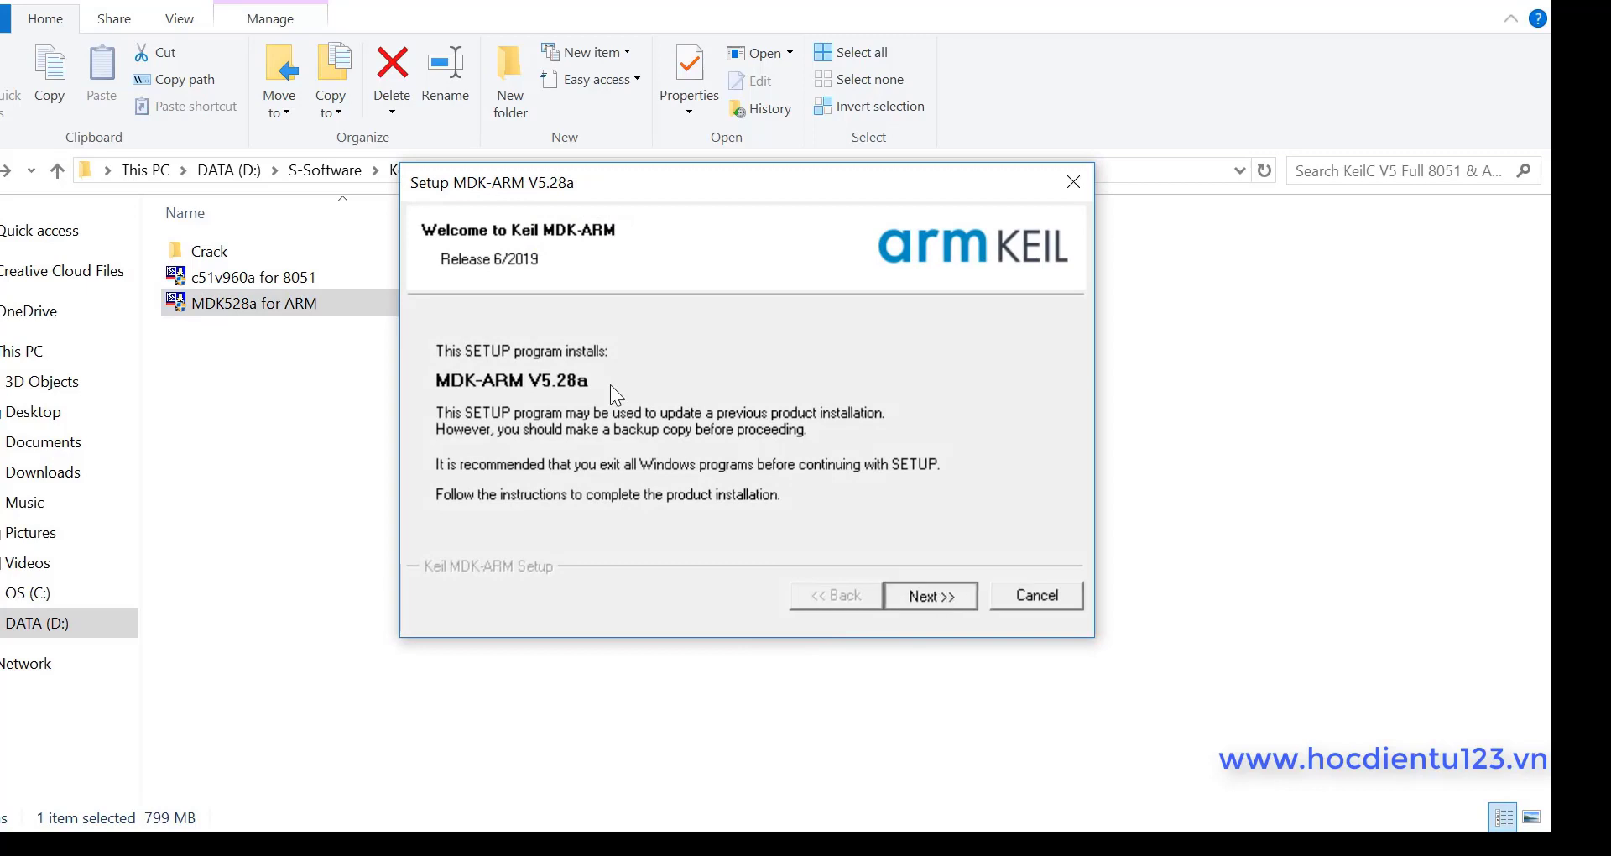
left_click(660, 531)
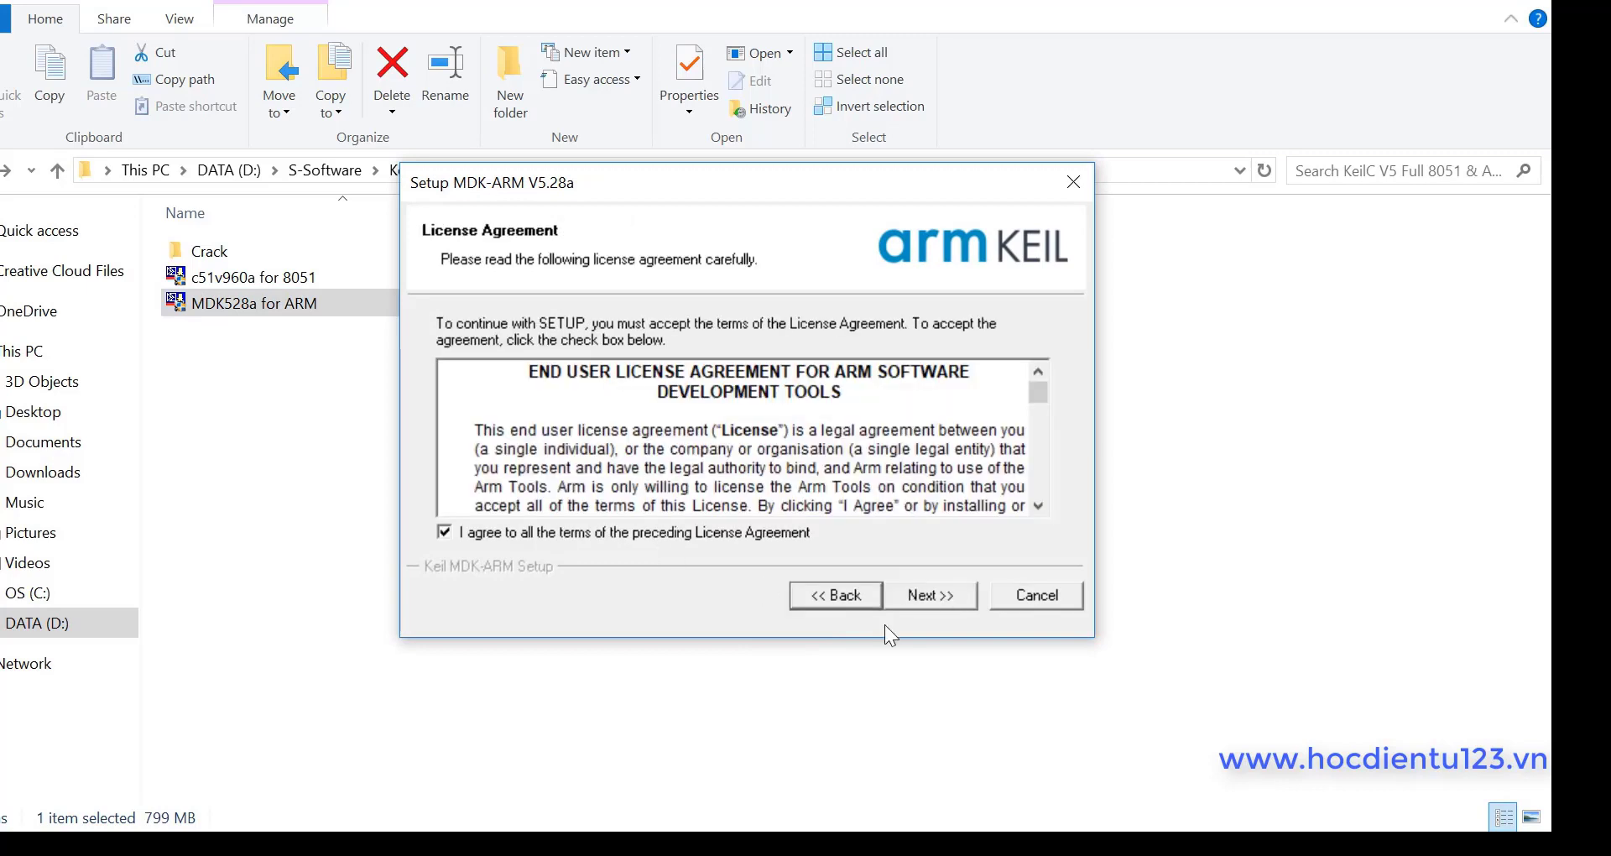
left_click(955, 599)
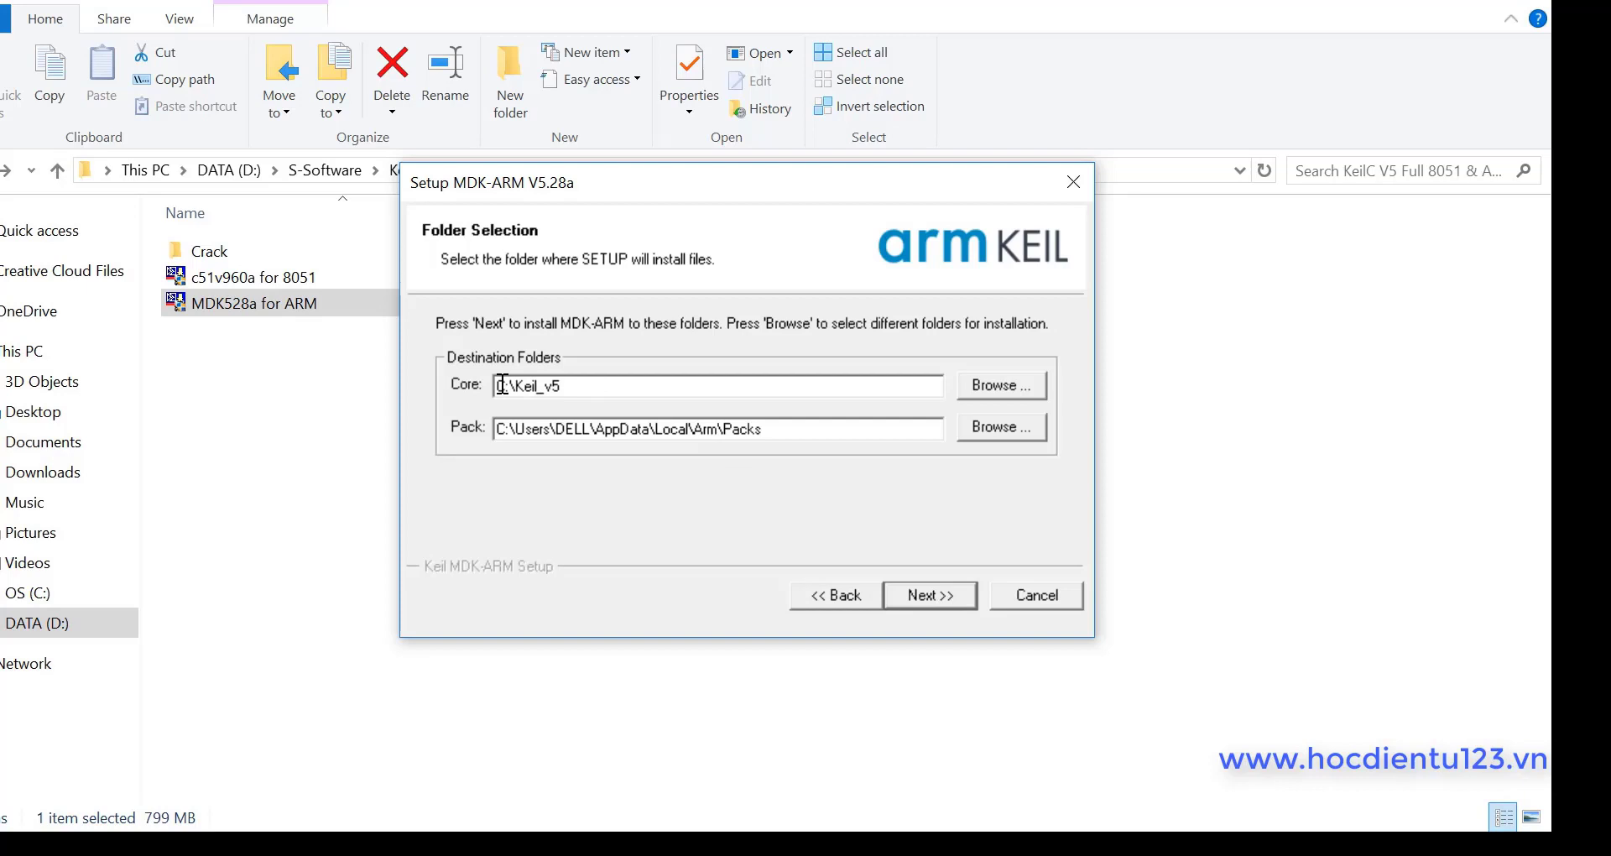
Step: Keep the default Core and Pack install paths and start installing MDK-ARM V5.28a
double_click(501, 385)
double_click(732, 429)
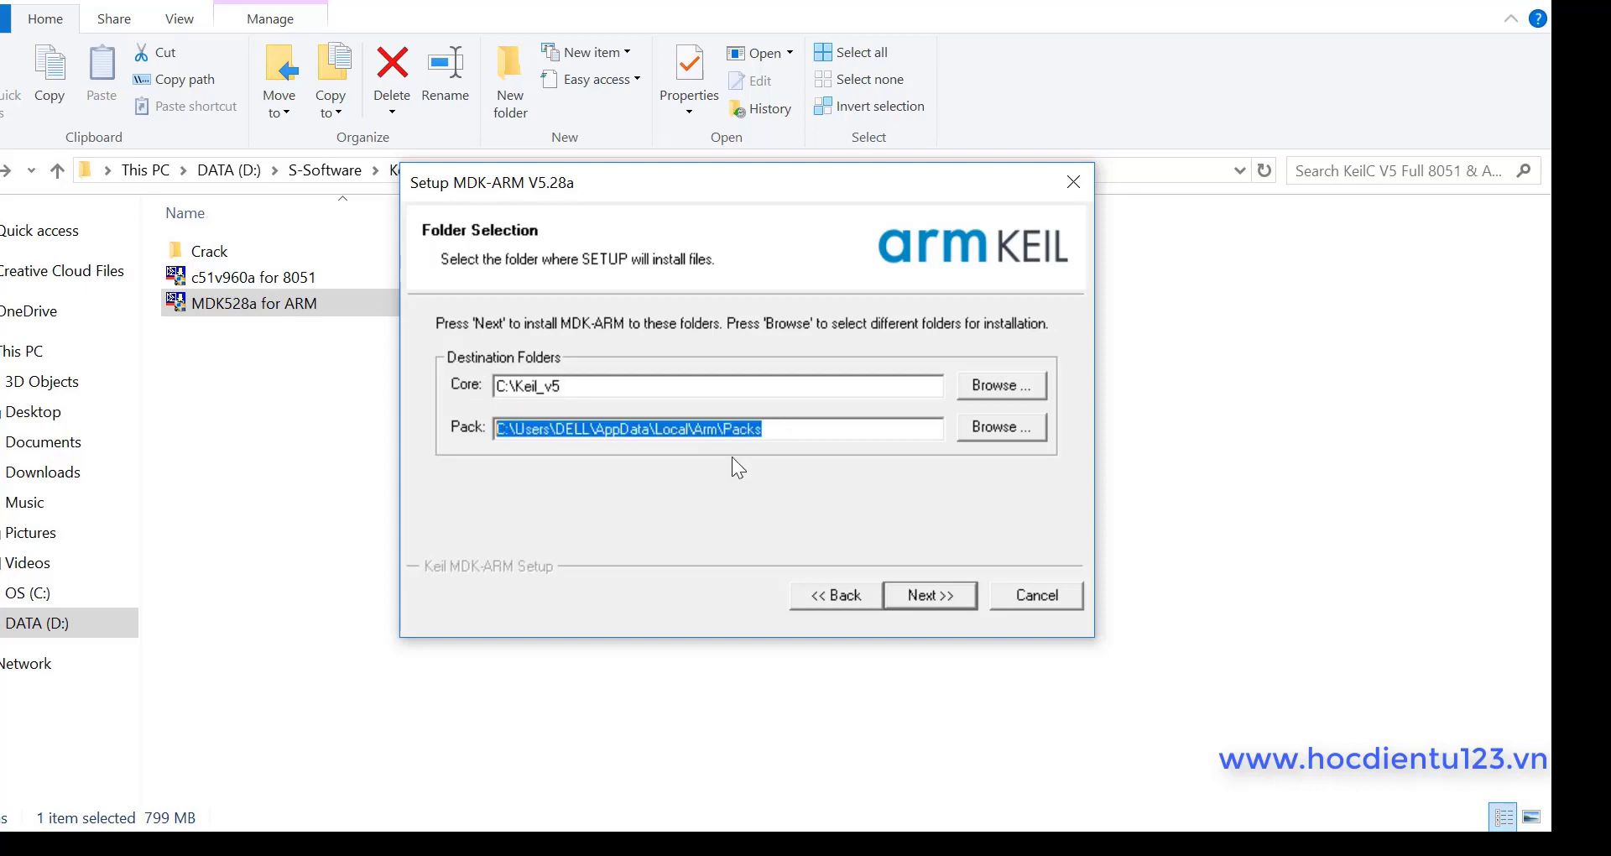
left_click(929, 606)
key("Return")
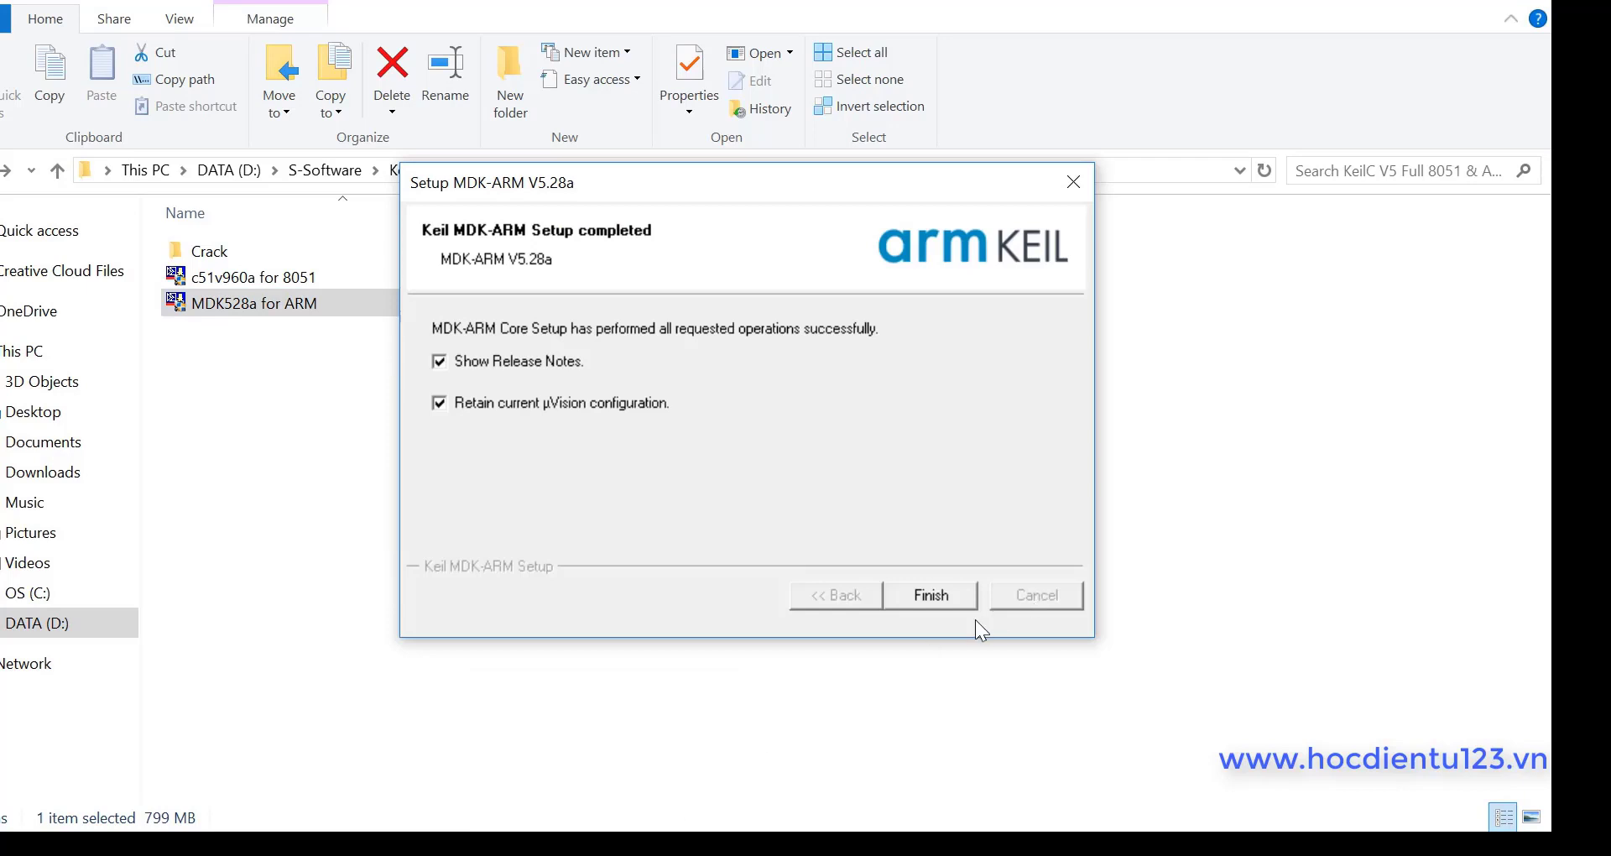
Step: Finish the MDK-ARM setup and close its Release_Notes.htm page in Edge
left_click(935, 595)
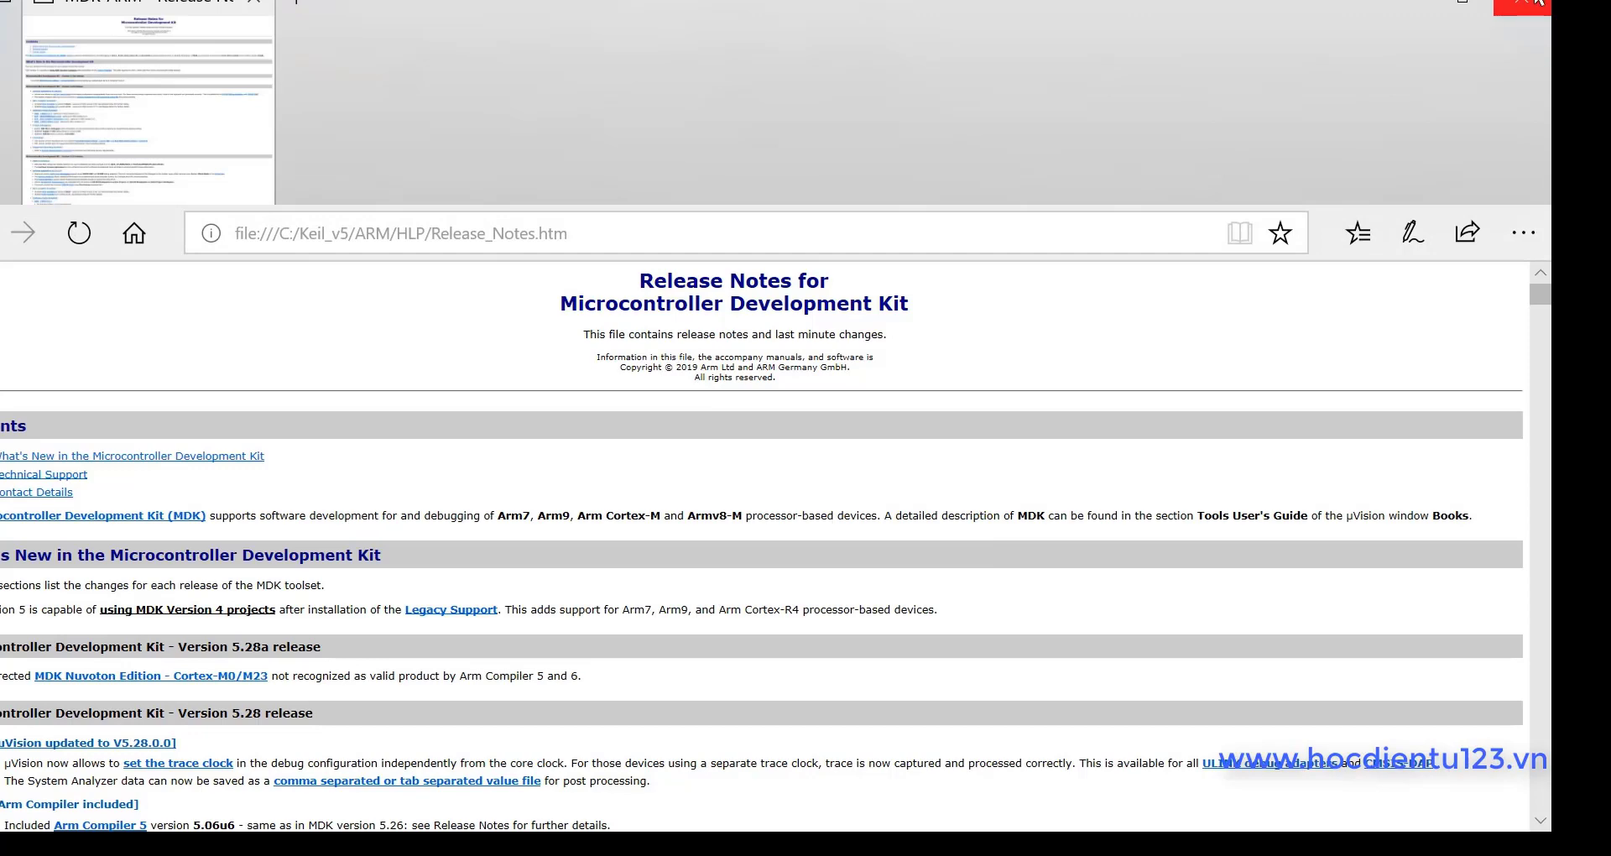
left_click(1538, 3)
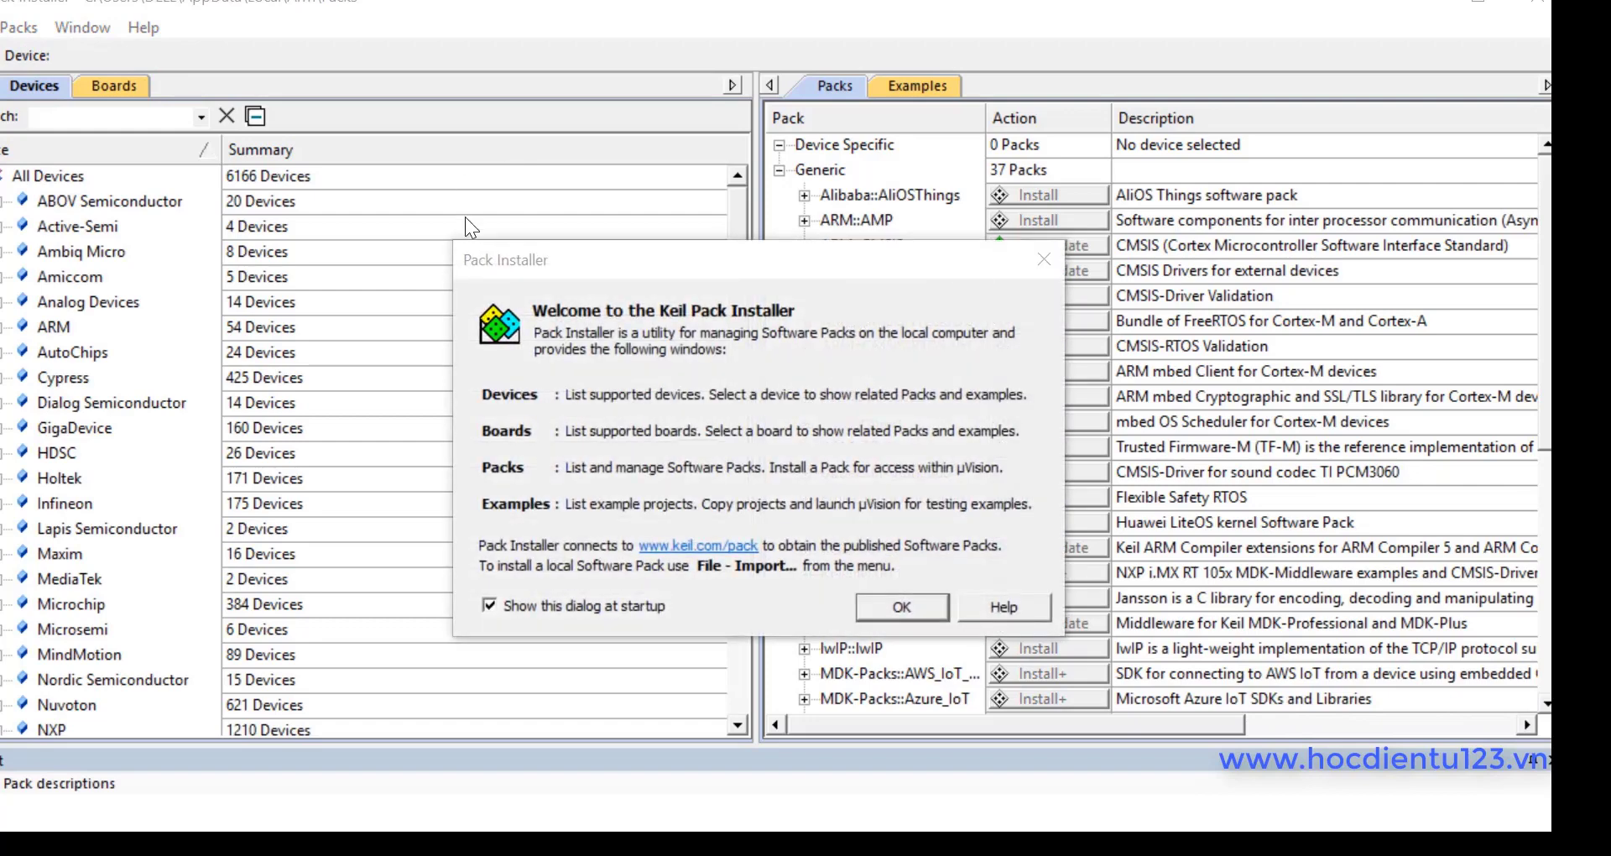
Step: Dismiss the Pack Installer welcome, then exit it, confirming Yes despite pending actions
left_click(903, 606)
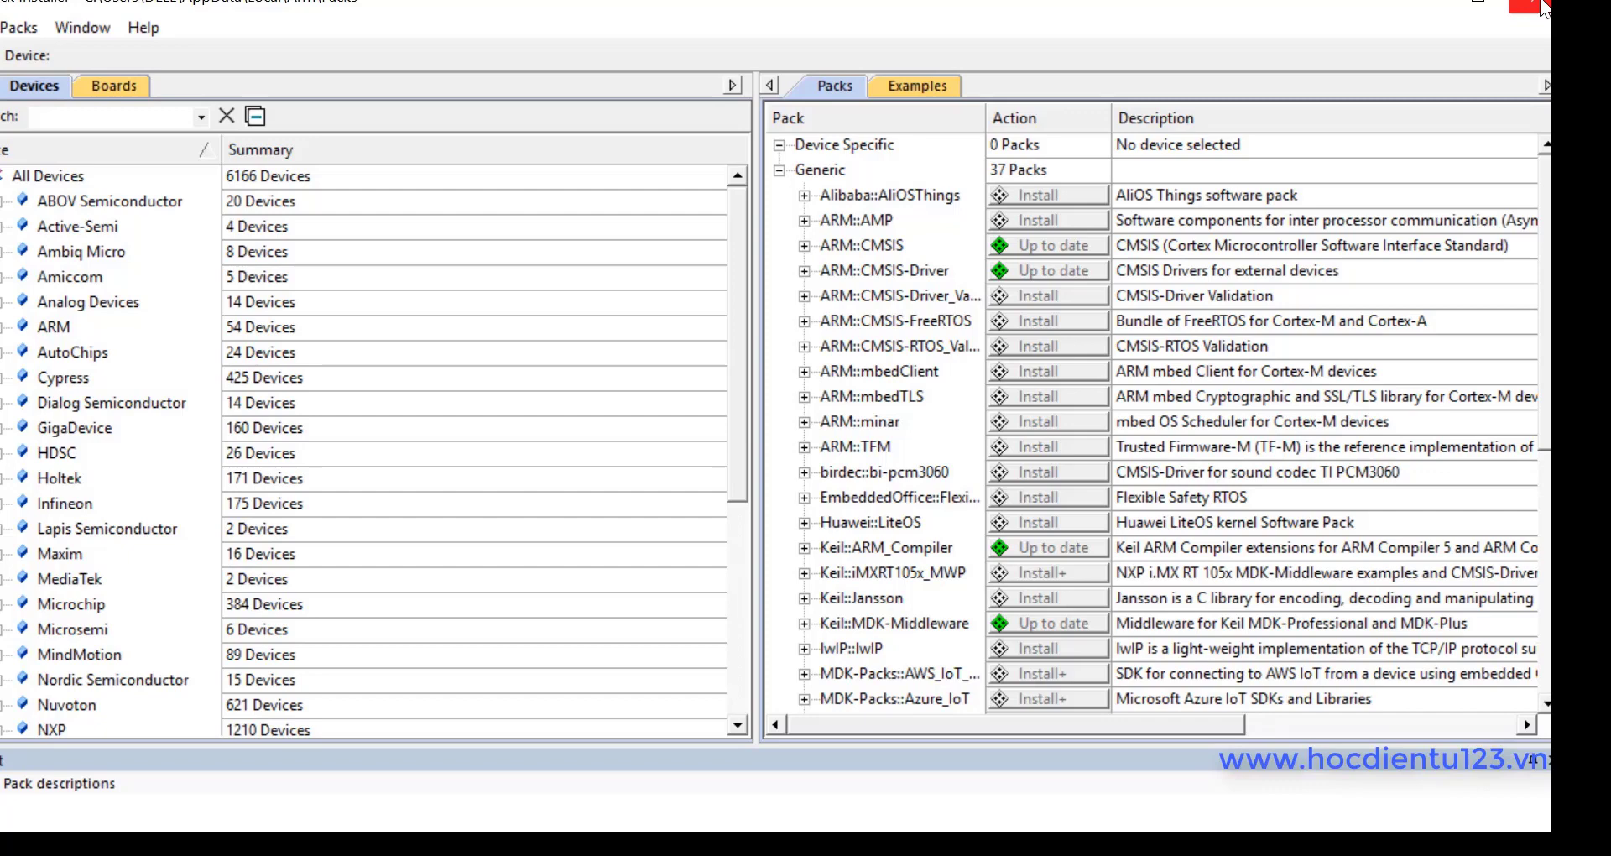
left_click(1544, 8)
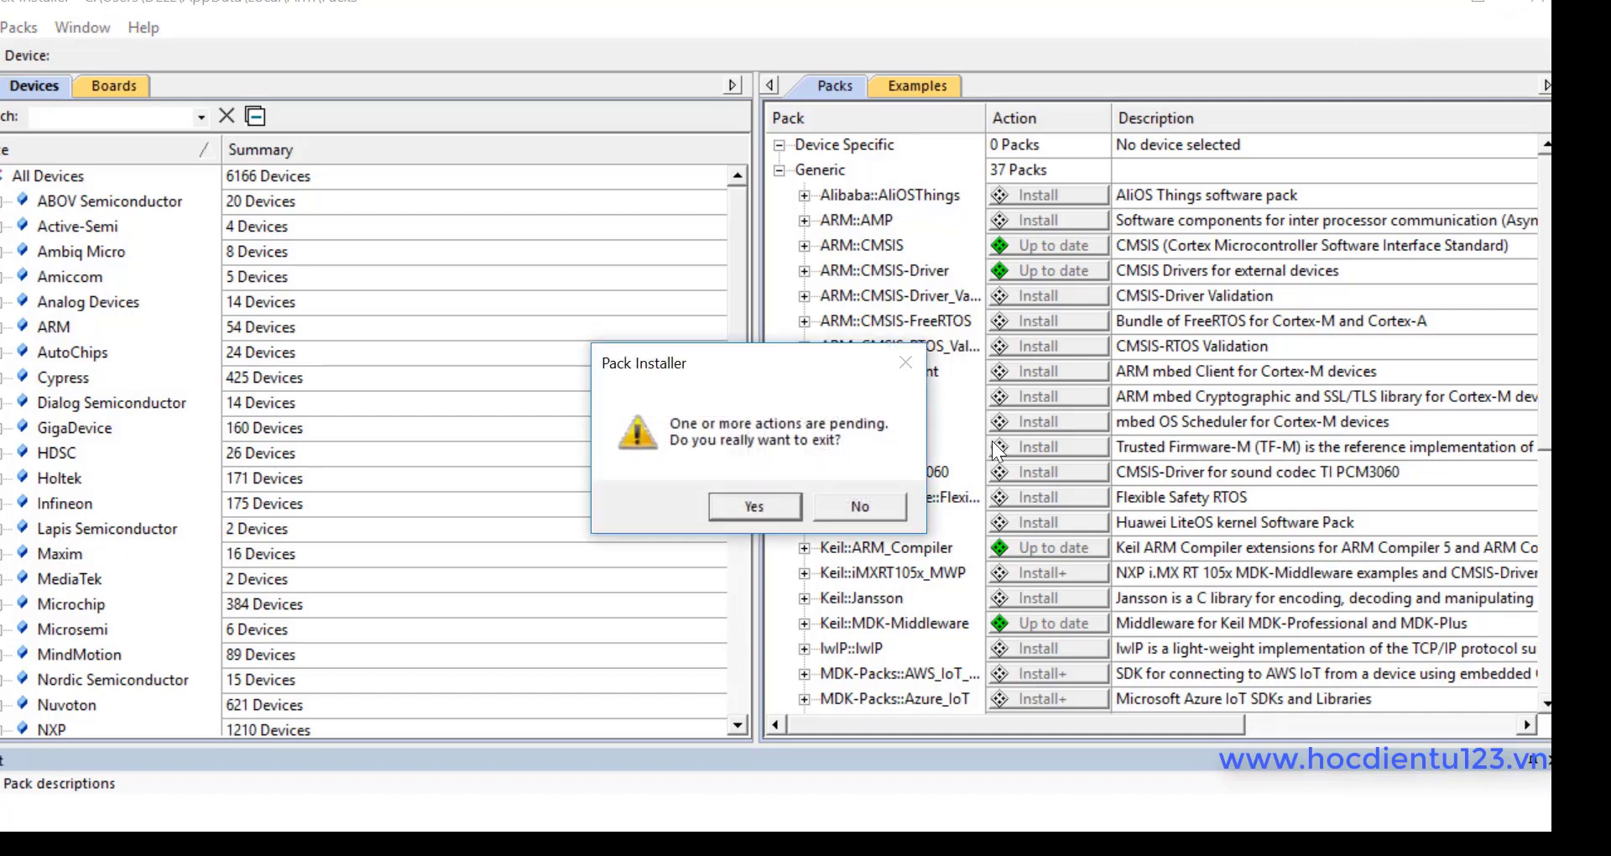
left_click(752, 508)
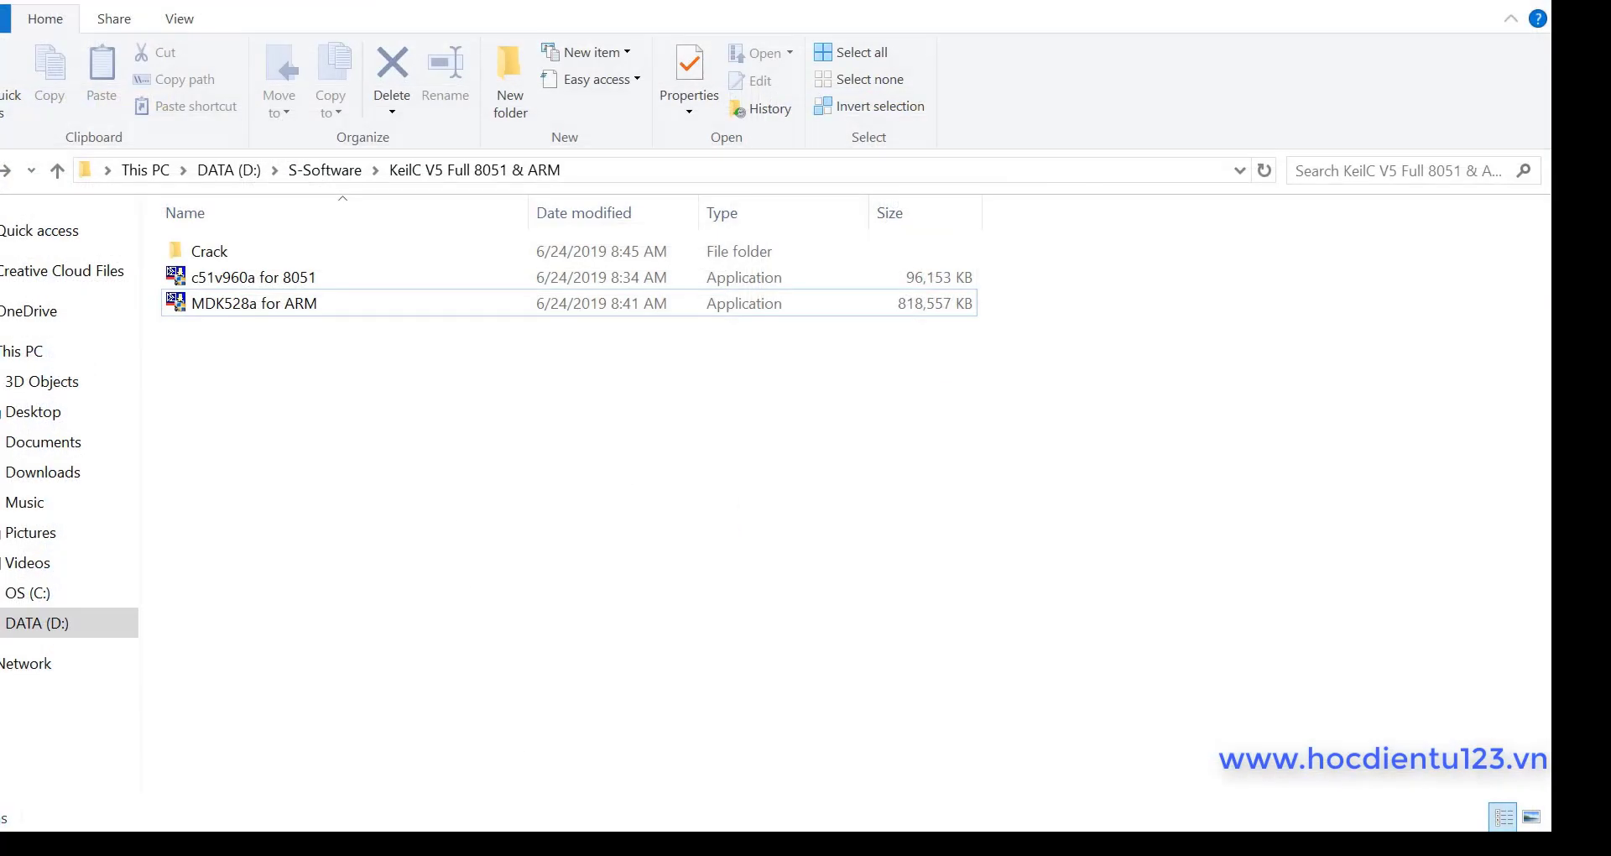
Step: Close File Explorer, move the Keil uVision5 shortcut beside AVR Studio 4, and run it as administrator
left_click(1397, 2)
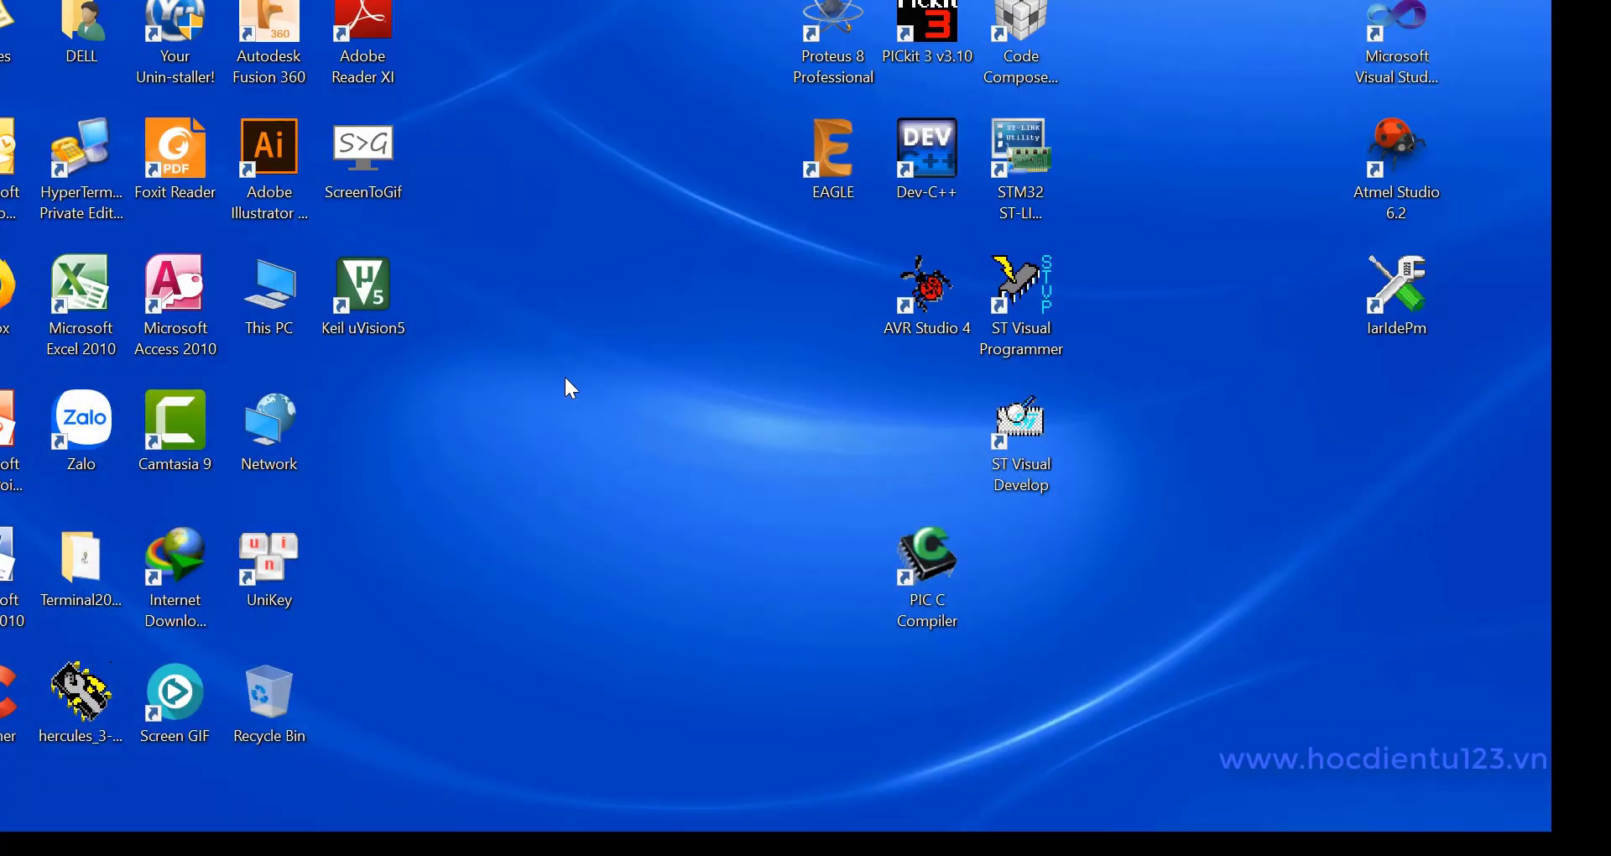
left_click_drag(365, 281, 826, 271)
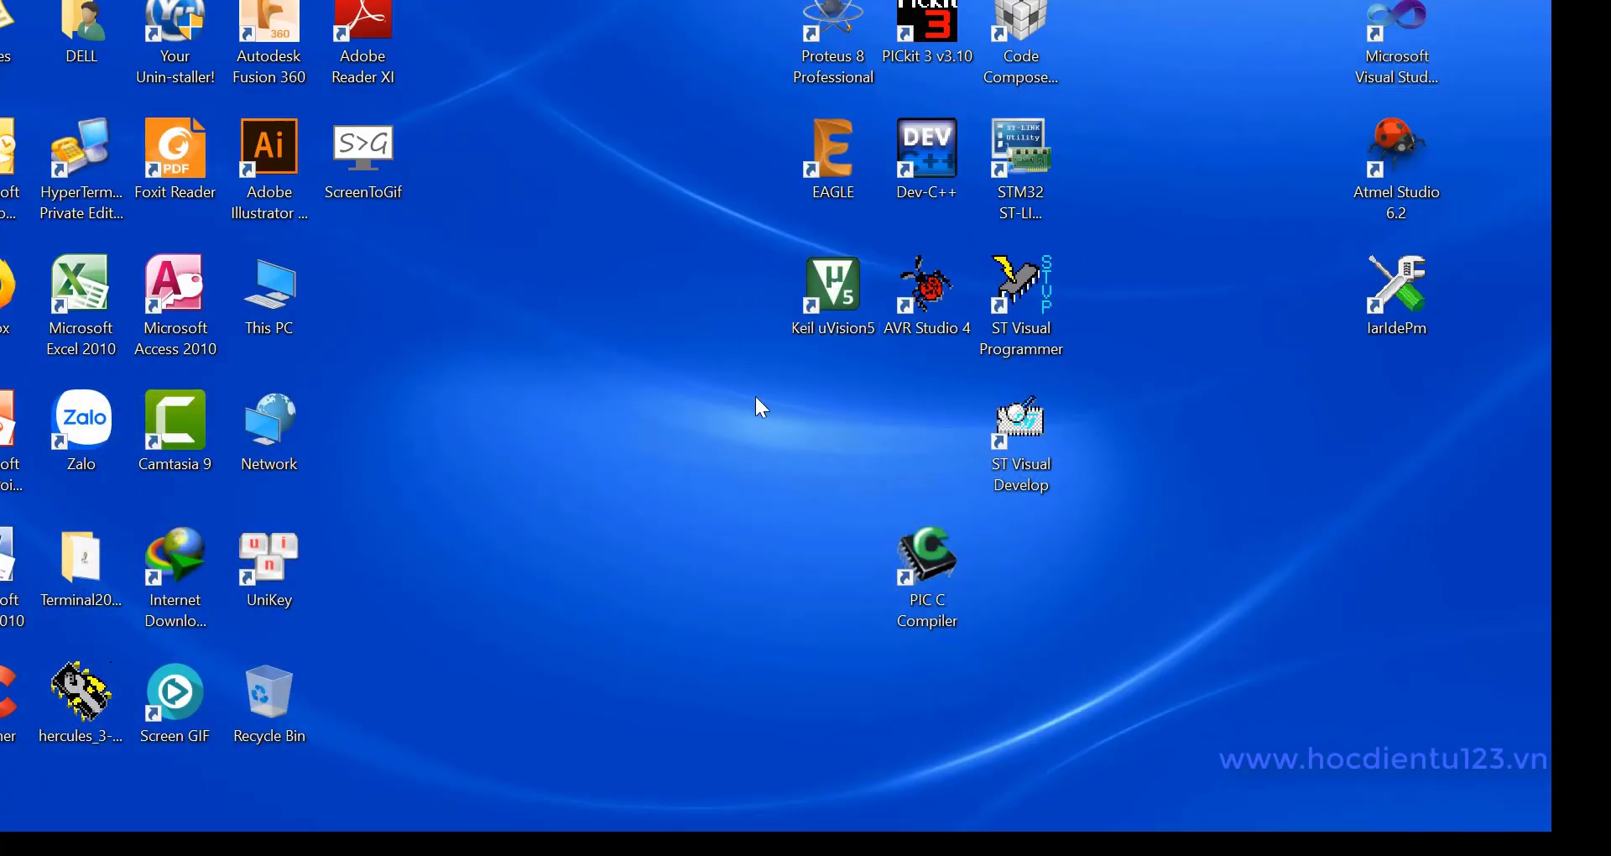
left_click(846, 299)
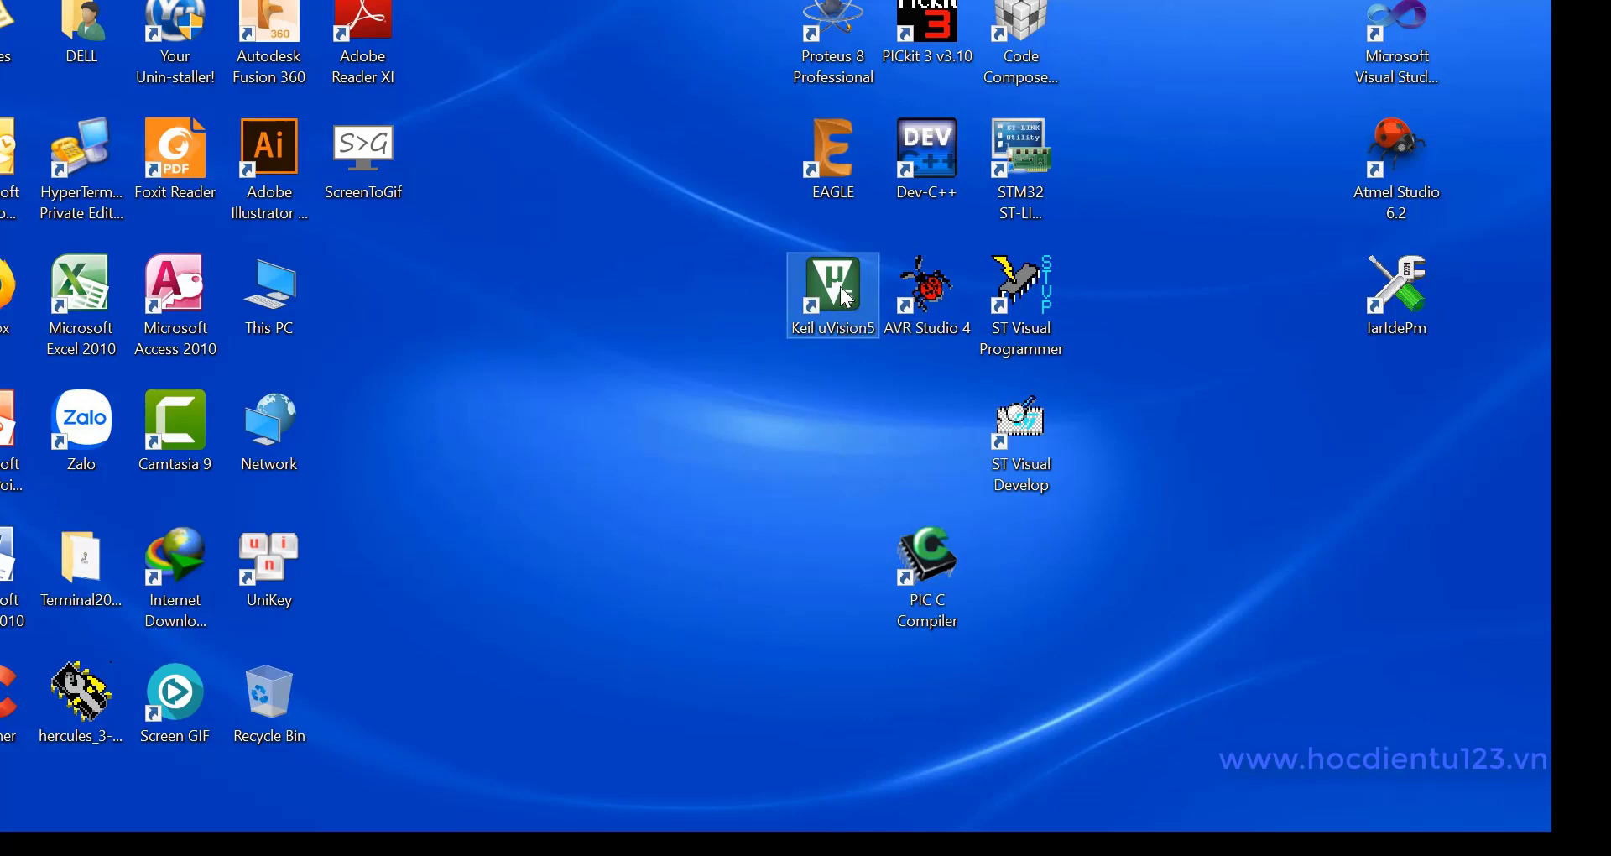
right_click(846, 298)
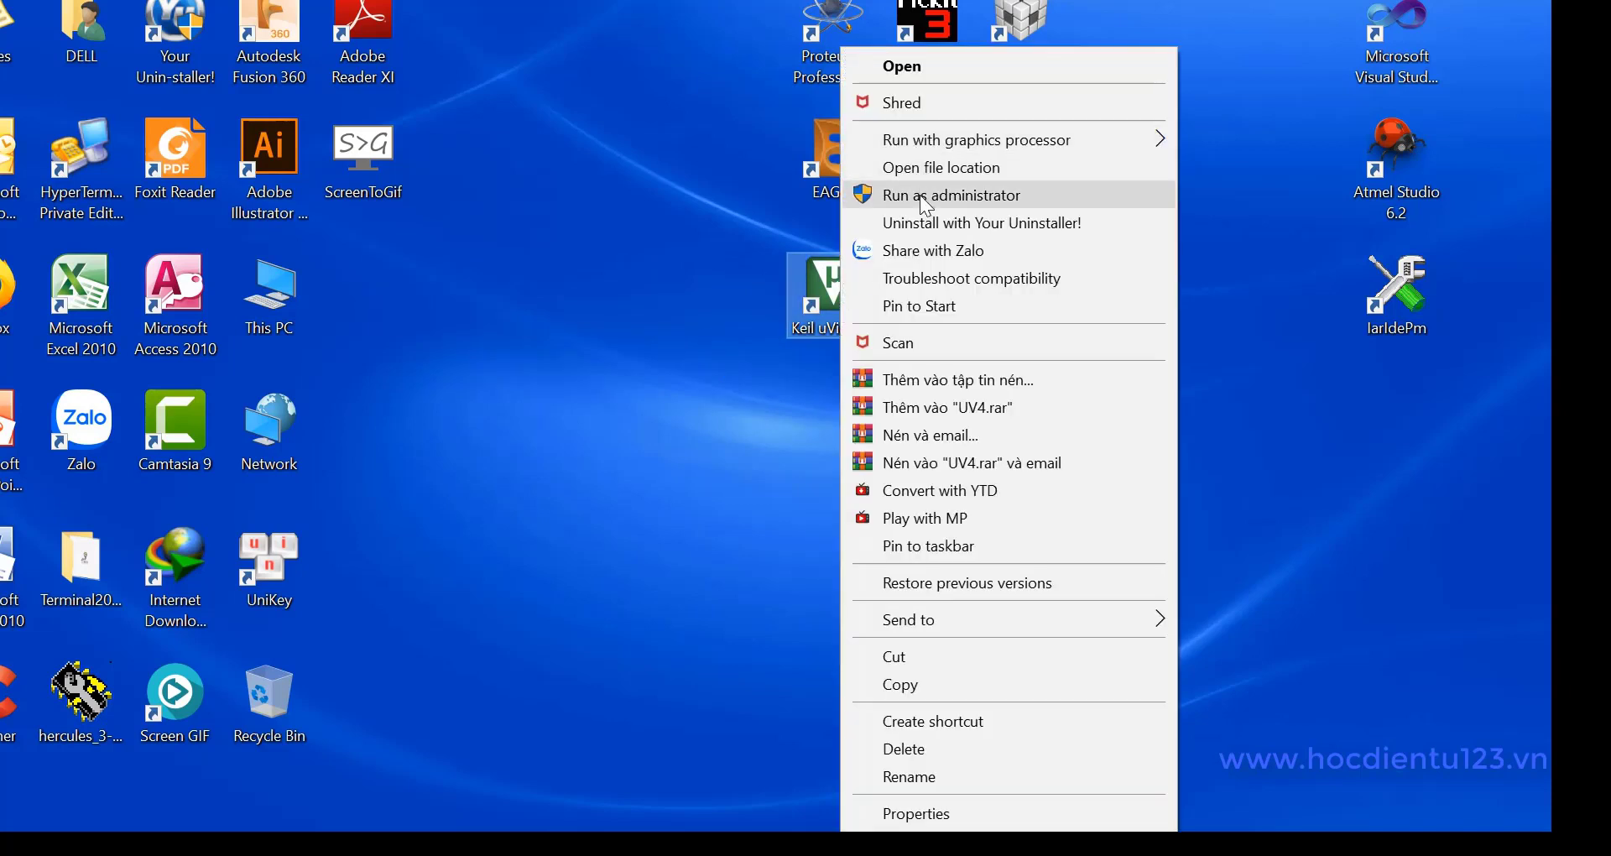
left_click(920, 194)
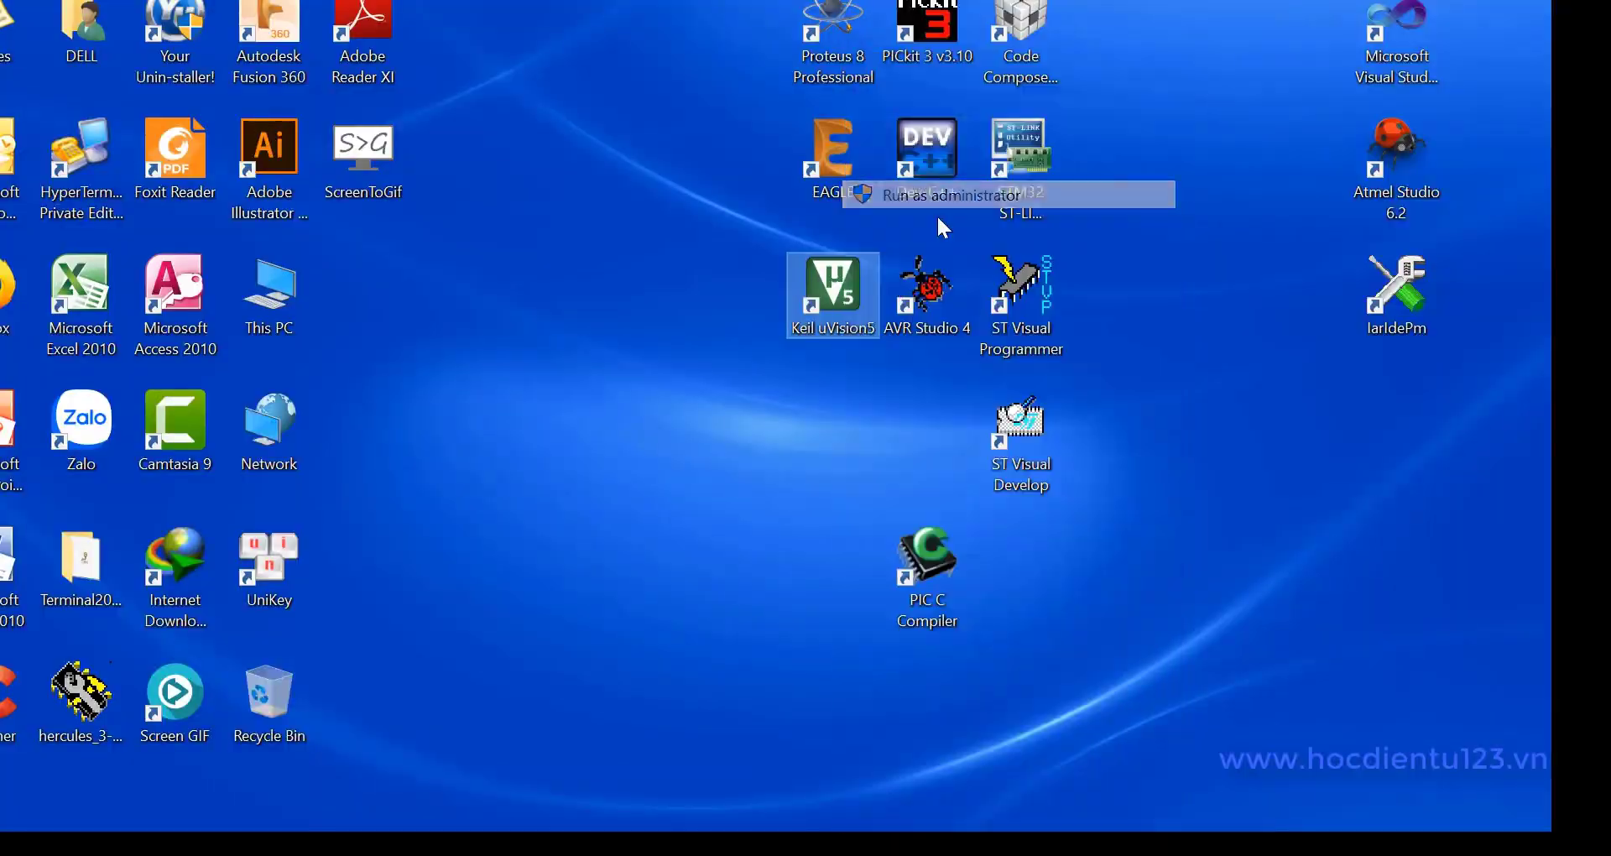